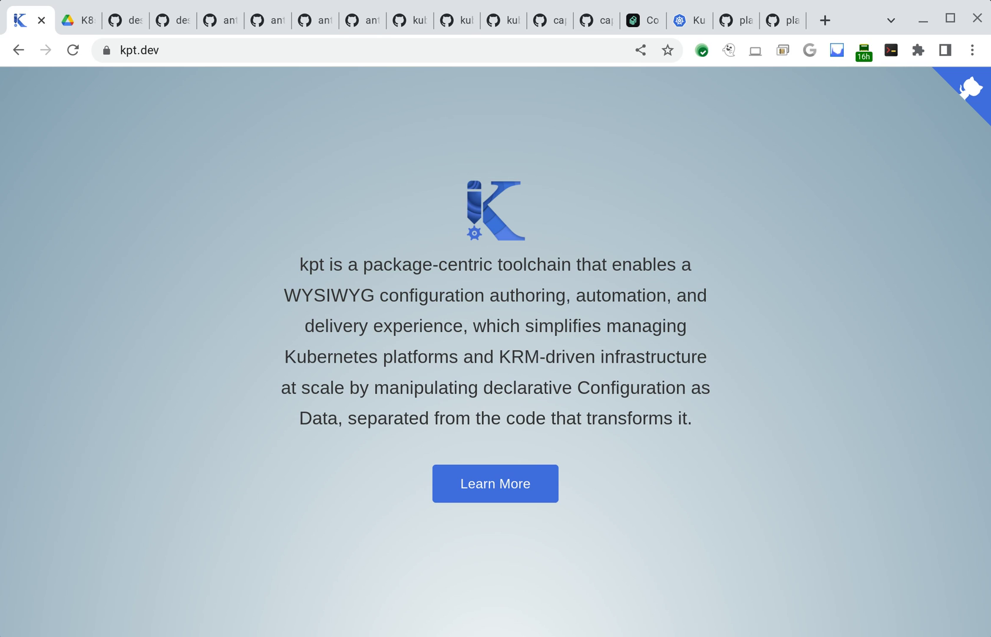
# Switch to the Google Drive tab showing the K8sDeployUI.png Kubernetes deployment screenshot.
pyautogui.click(77, 22)
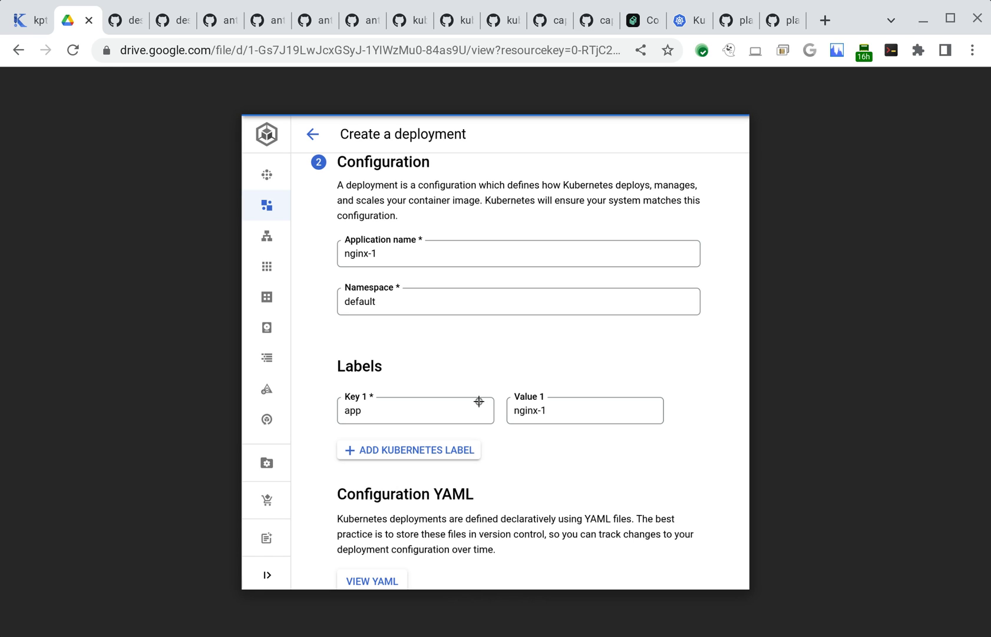
# Bring up the GitHub article 'The Kubernetes Resource Model (KRM)'.
pyautogui.moveTo(640, 368)
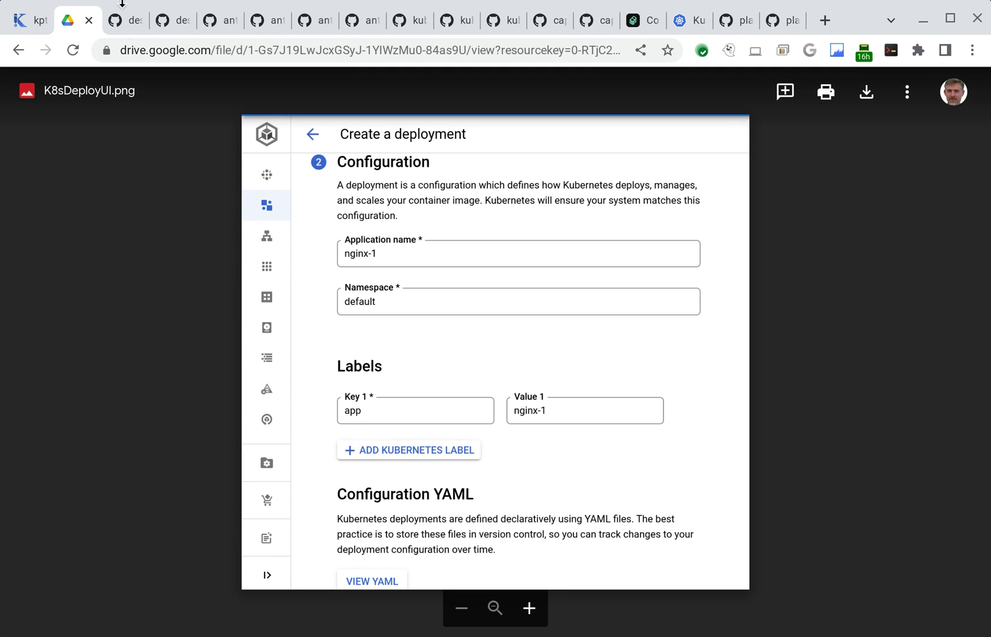
pyautogui.click(125, 22)
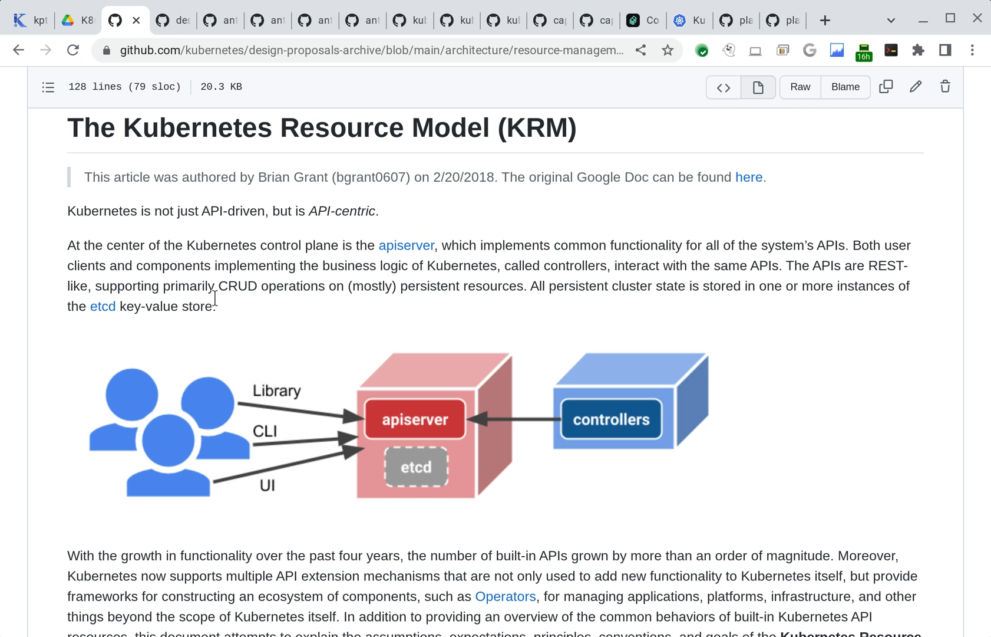
# Highlight 'literal Kubernetes API' in the REST API specifications doc, then view the anthos samples base folder.
pyautogui.click(172, 23)
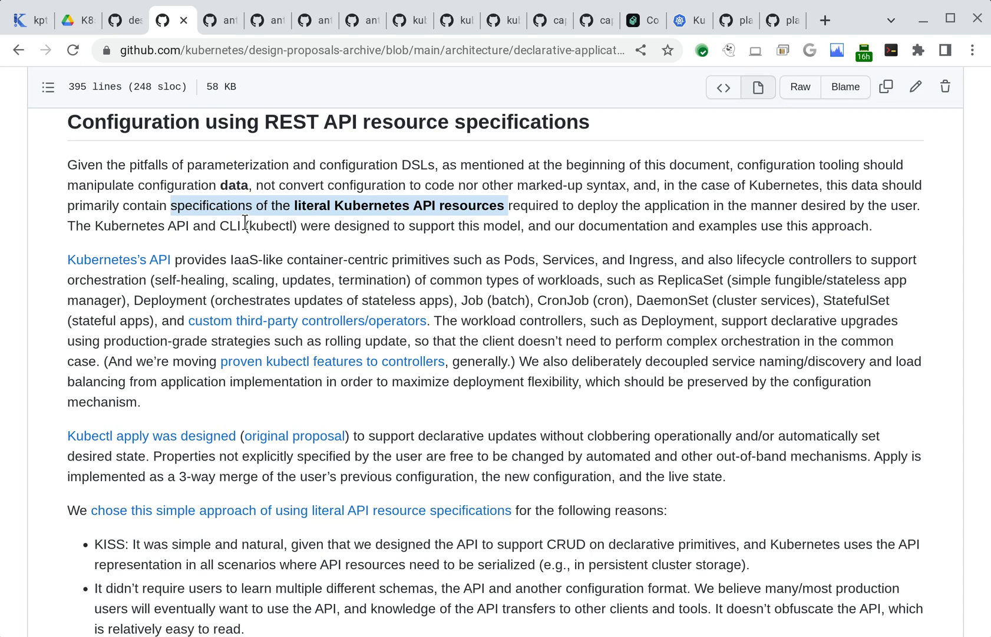
pyautogui.click(305, 222)
pyautogui.moveTo(297, 205); pyautogui.dragTo(436, 212)
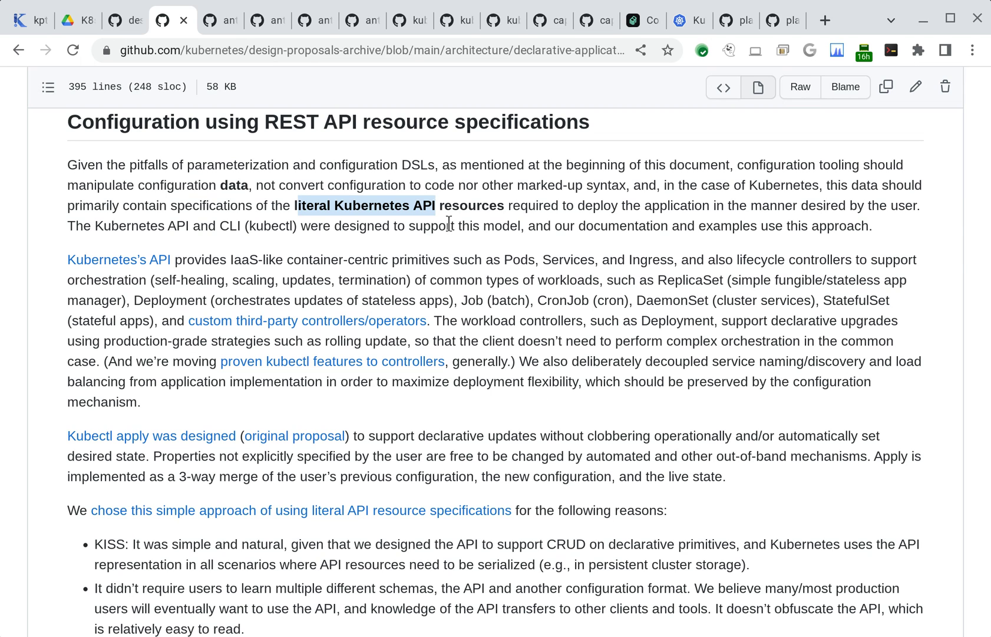
pyautogui.click(223, 22)
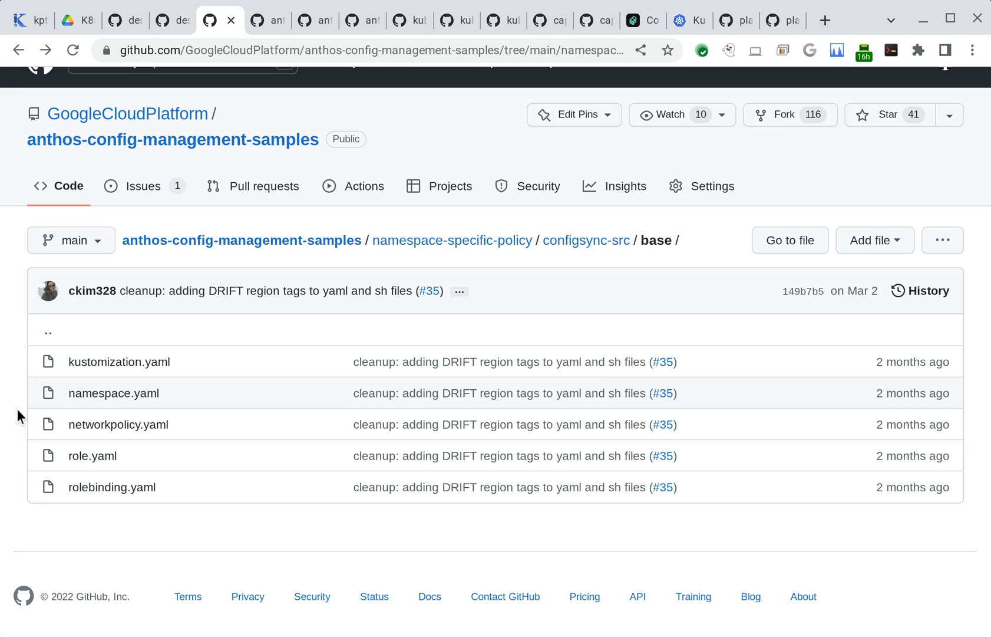
# Review the base namespace.yaml and RoleBinding yaml files.
pyautogui.click(262, 23)
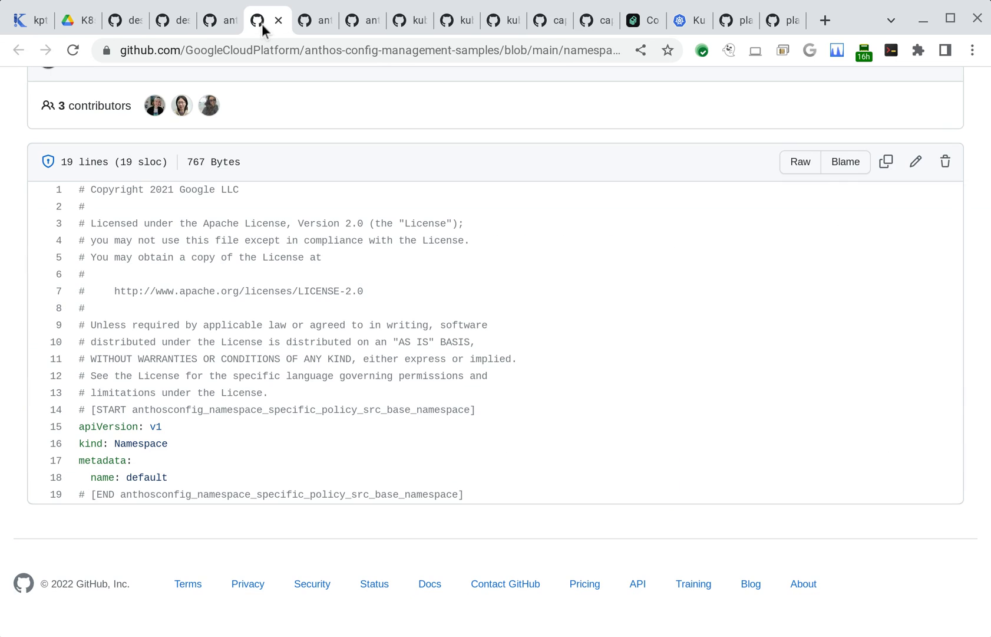
pyautogui.click(219, 27)
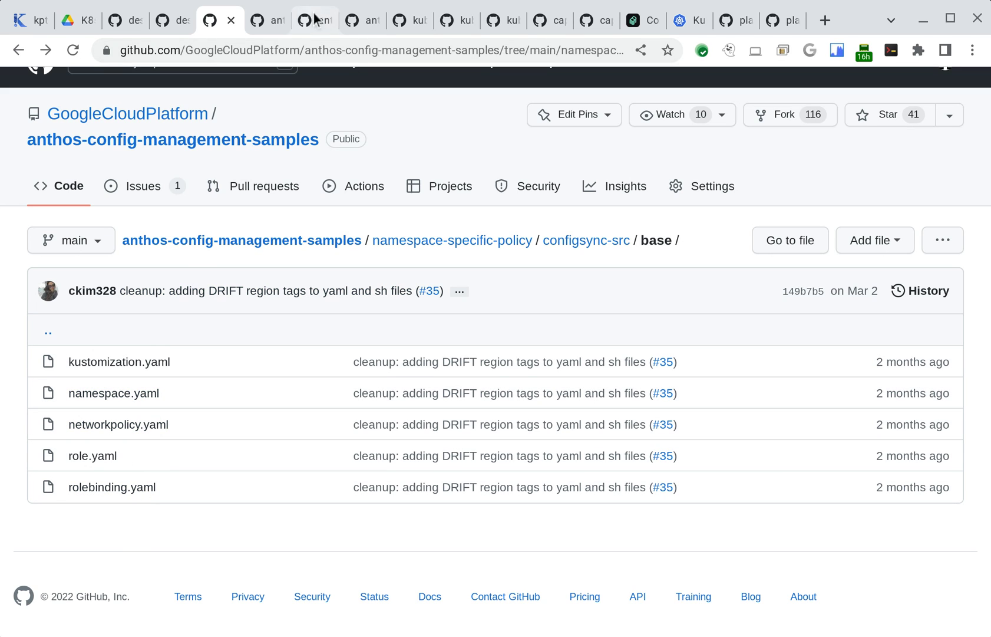
pyautogui.click(272, 27)
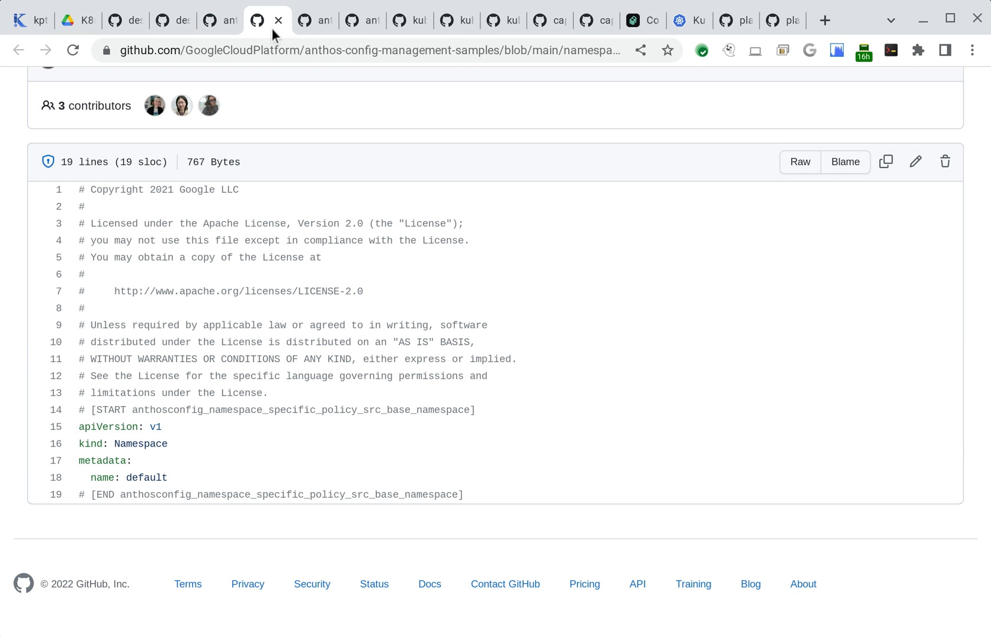
pyautogui.click(313, 23)
pyautogui.click(219, 471)
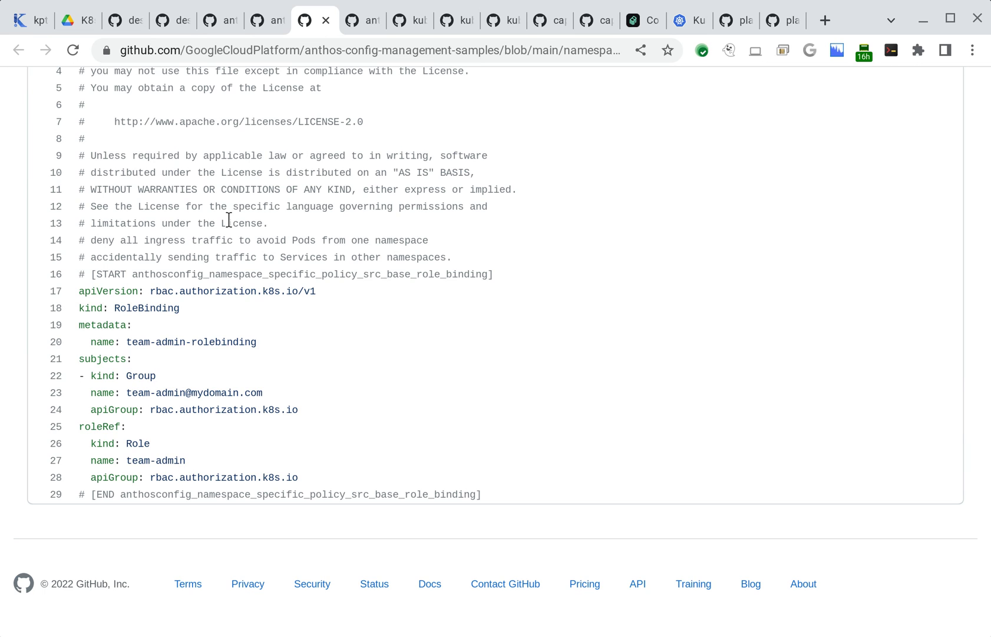
# In the team-a kustomization, highlight the admin group value (line 29) and team-a namespace (line 36).
pyautogui.click(364, 22)
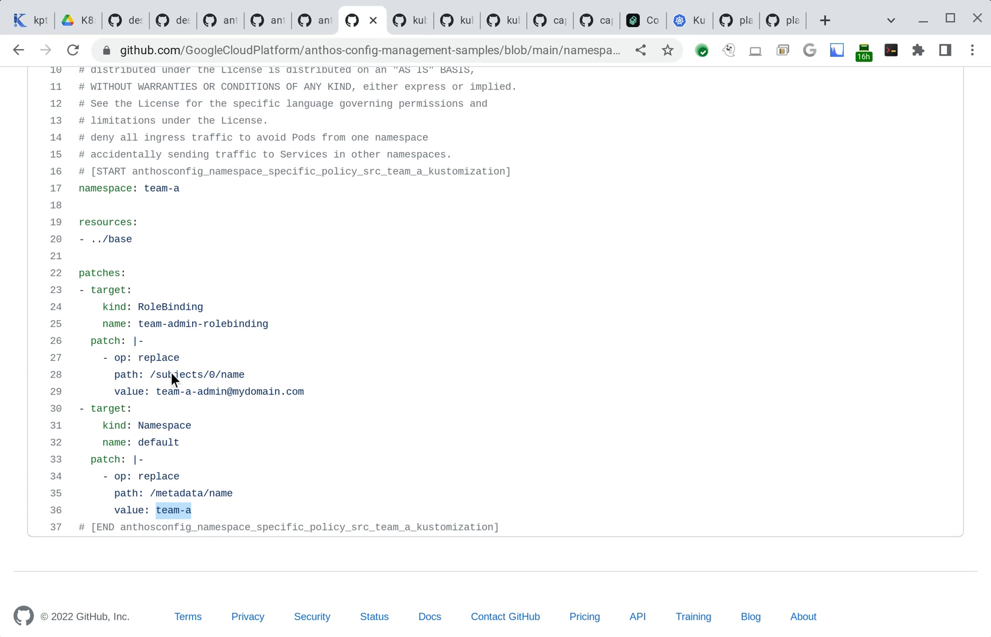
pyautogui.moveTo(158, 415); pyautogui.dragTo(289, 415)
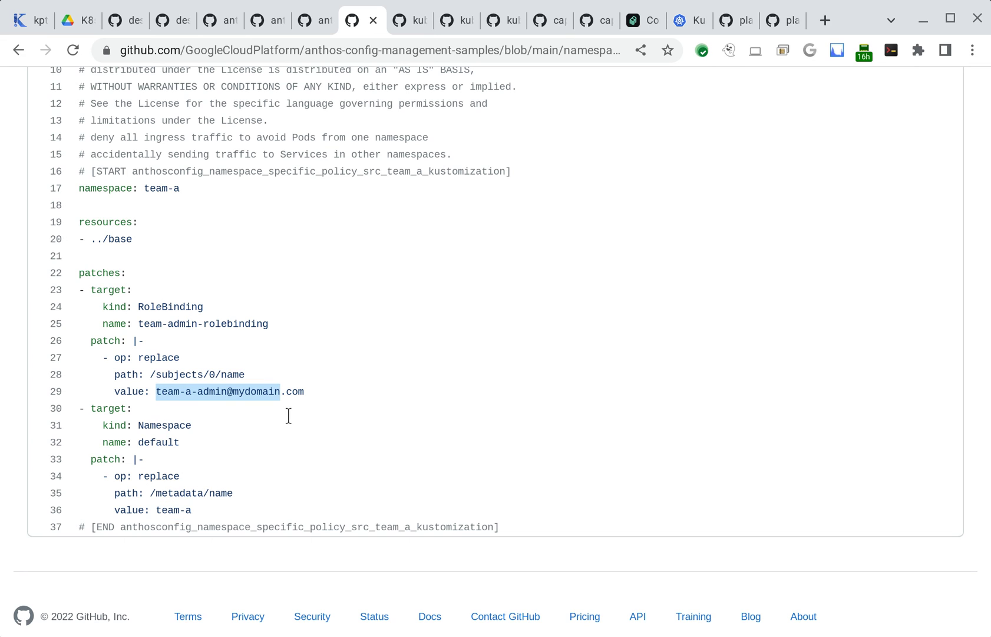
pyautogui.moveTo(156, 509); pyautogui.dragTo(191, 509)
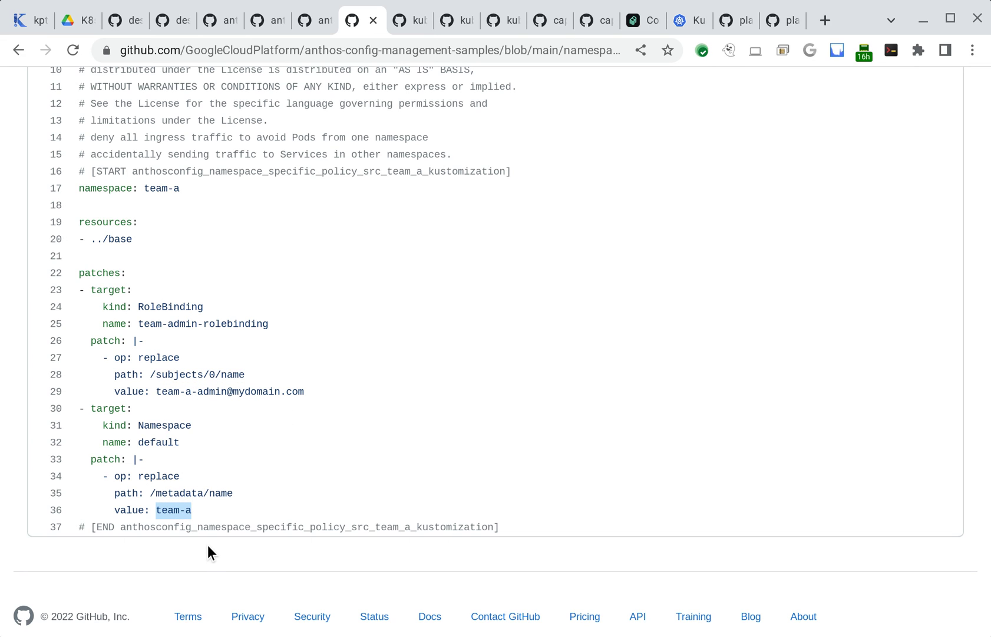
pyautogui.click(419, 22)
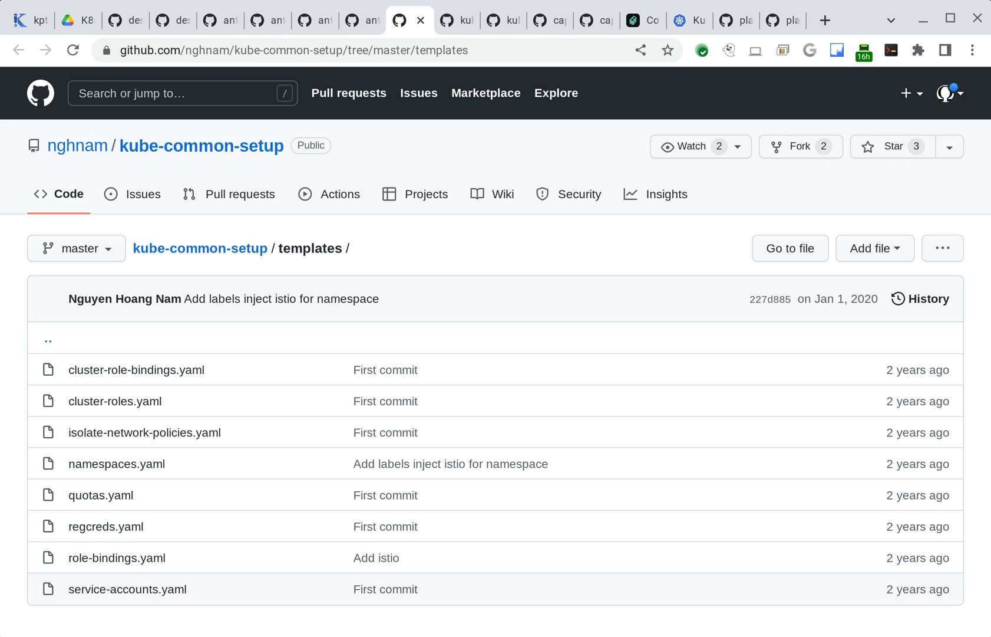
# Review role-bindings.yaml, values.yaml and capsule tenant files, highlighting TenantSpec fields on lines 14–34.
pyautogui.click(472, 18)
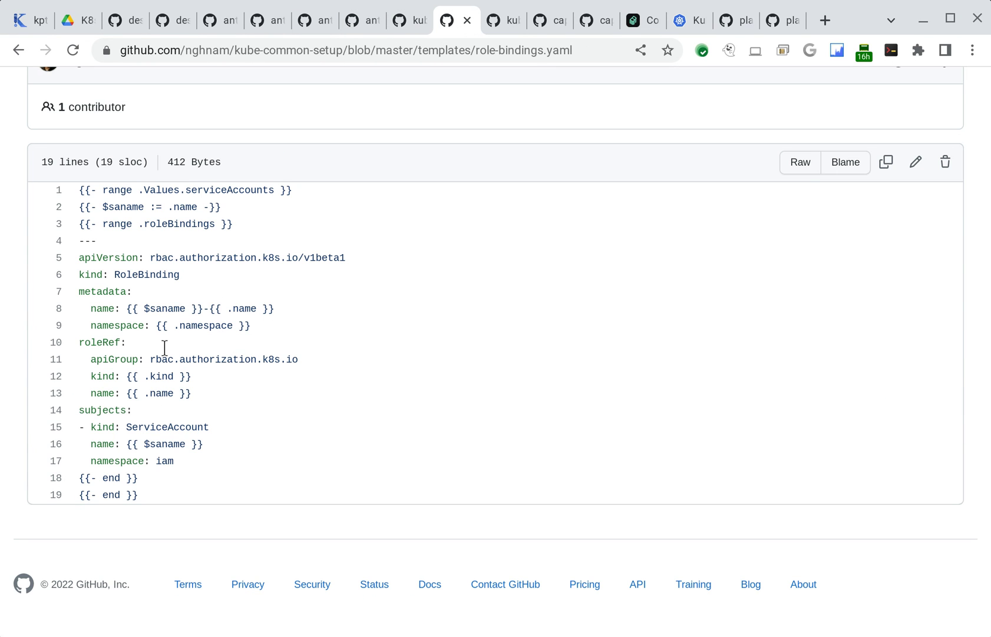
pyautogui.click(505, 20)
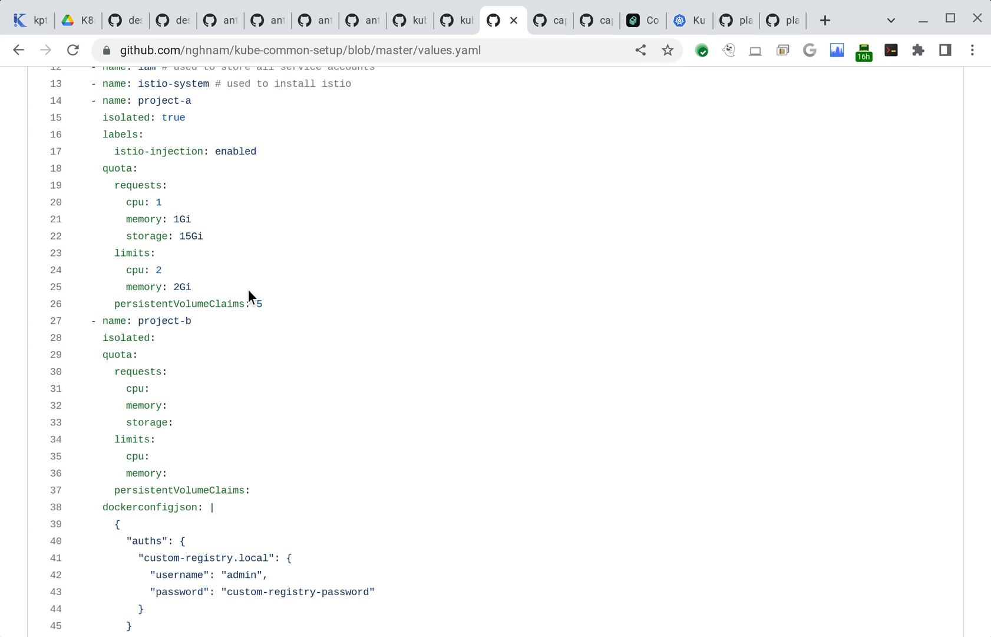
pyautogui.click(553, 25)
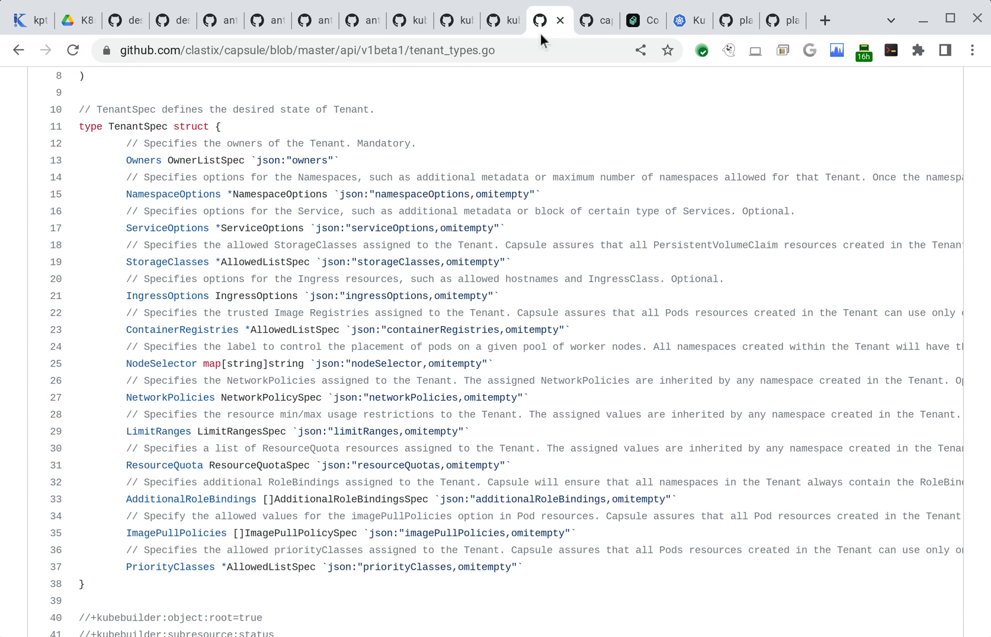
pyautogui.moveTo(121, 176); pyautogui.dragTo(461, 541)
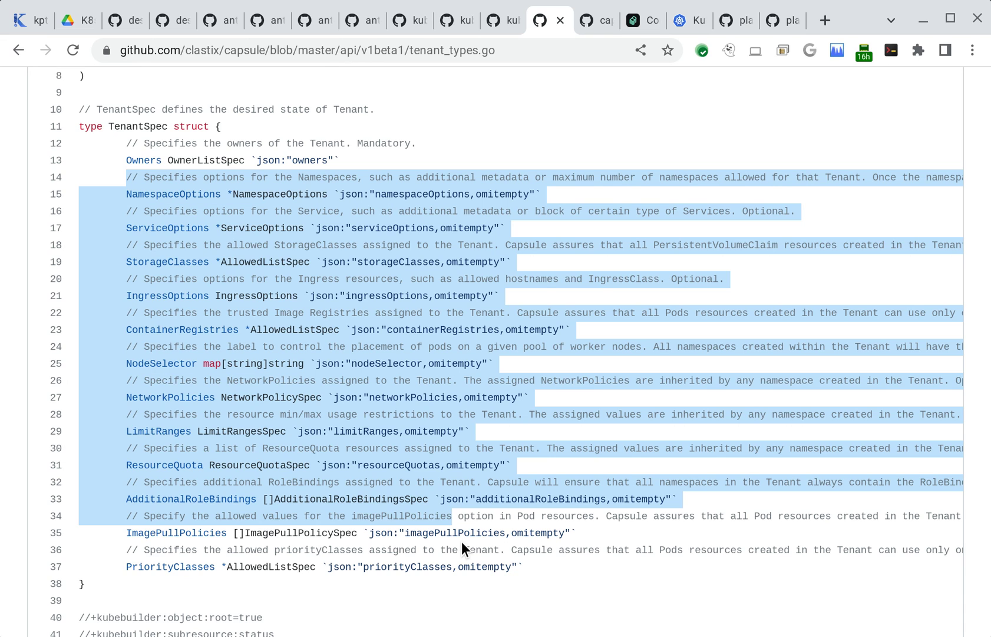
pyautogui.click(600, 21)
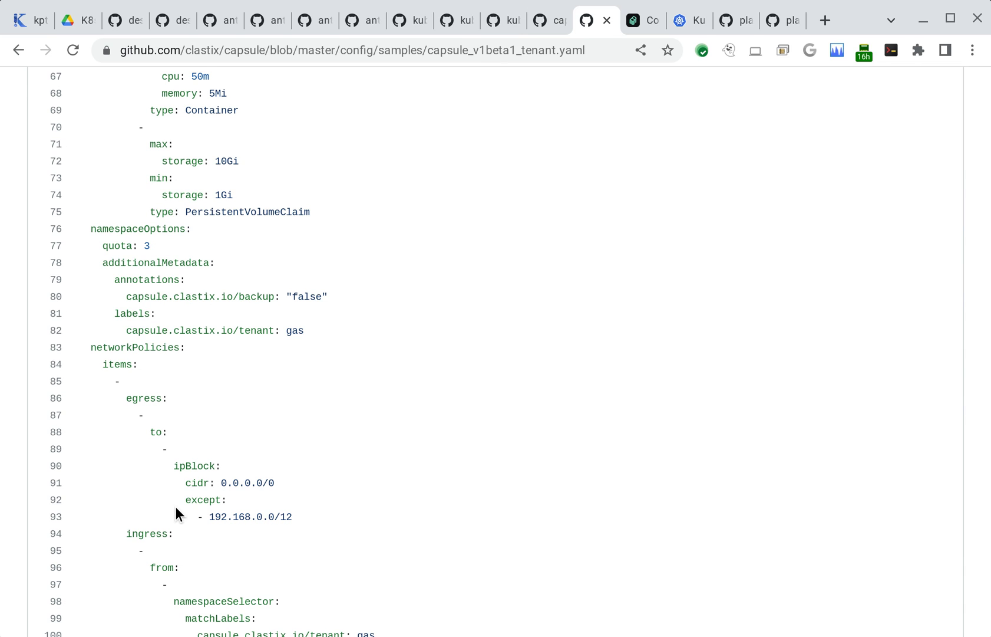
pyautogui.click(654, 18)
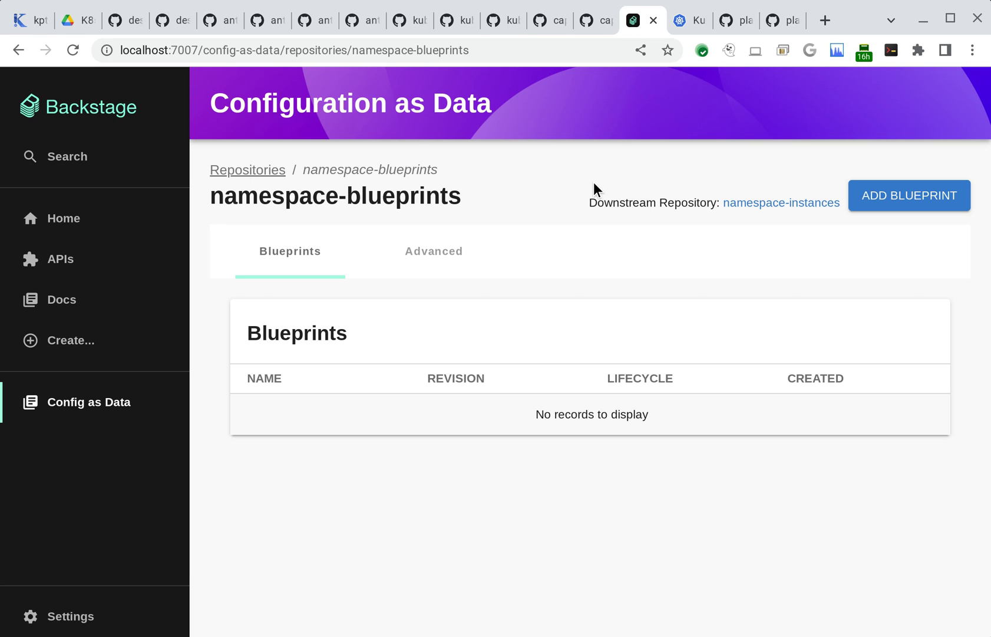
# Create a blueprint named simplens with the description 'Simple namespace'.
pyautogui.click(908, 215)
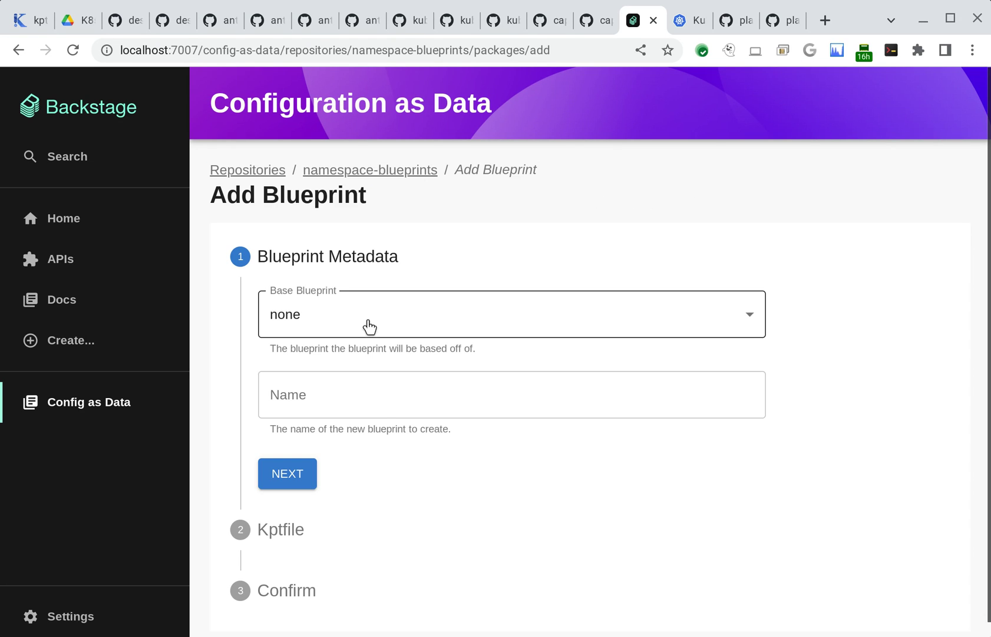
pyautogui.click(383, 414)
pyautogui.write('simplens')
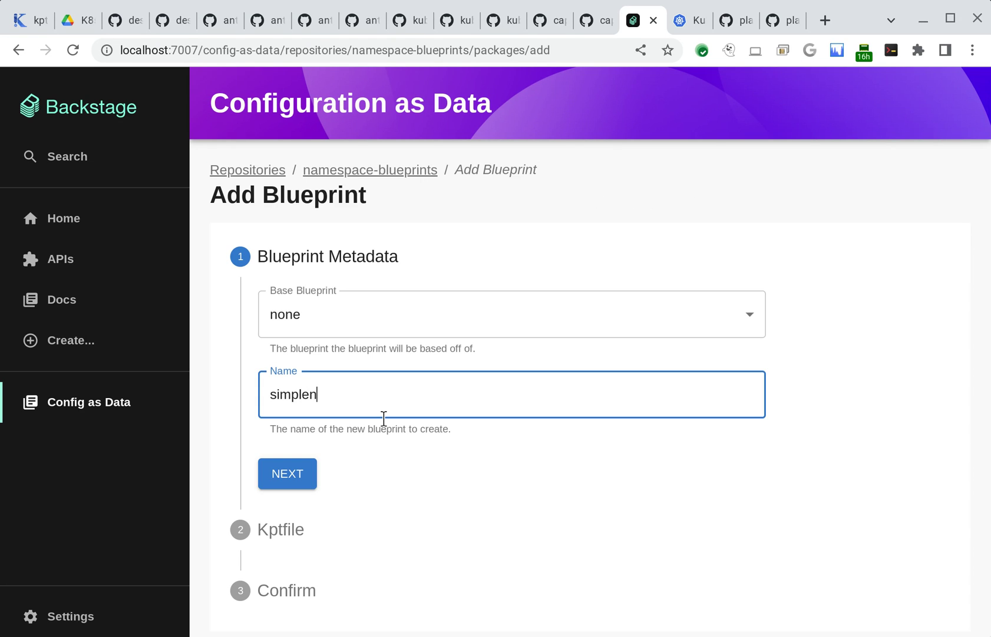
pyautogui.click(296, 512)
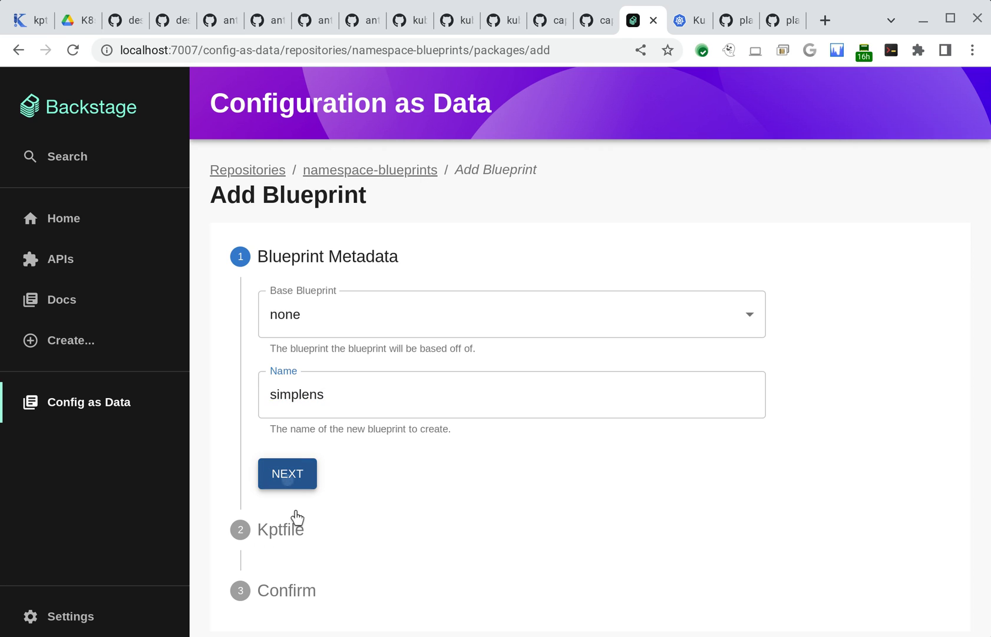
pyautogui.click(366, 382)
pyautogui.write('S')
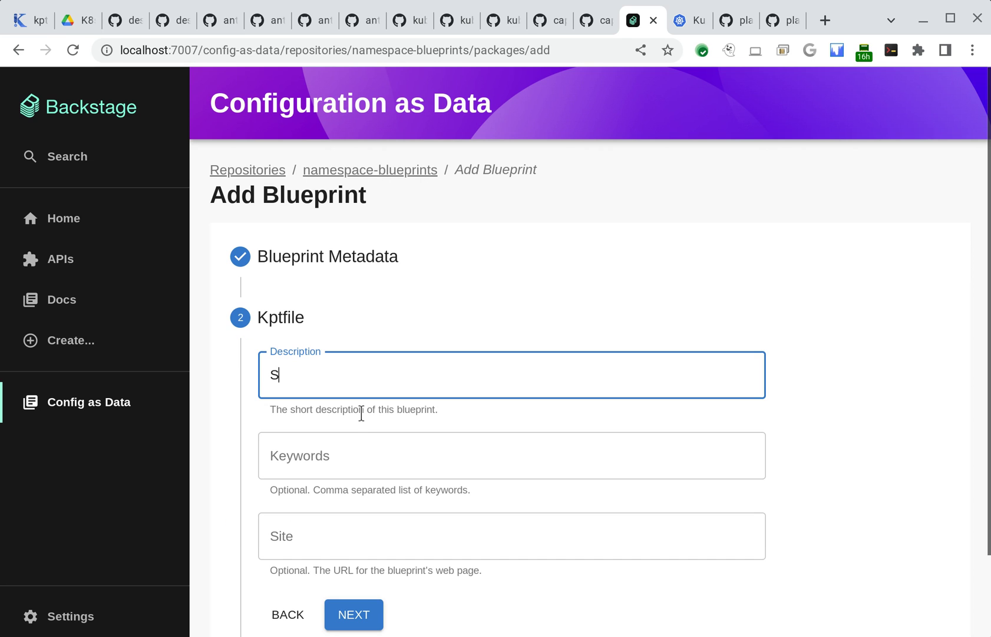
pyautogui.write('imple namespace')
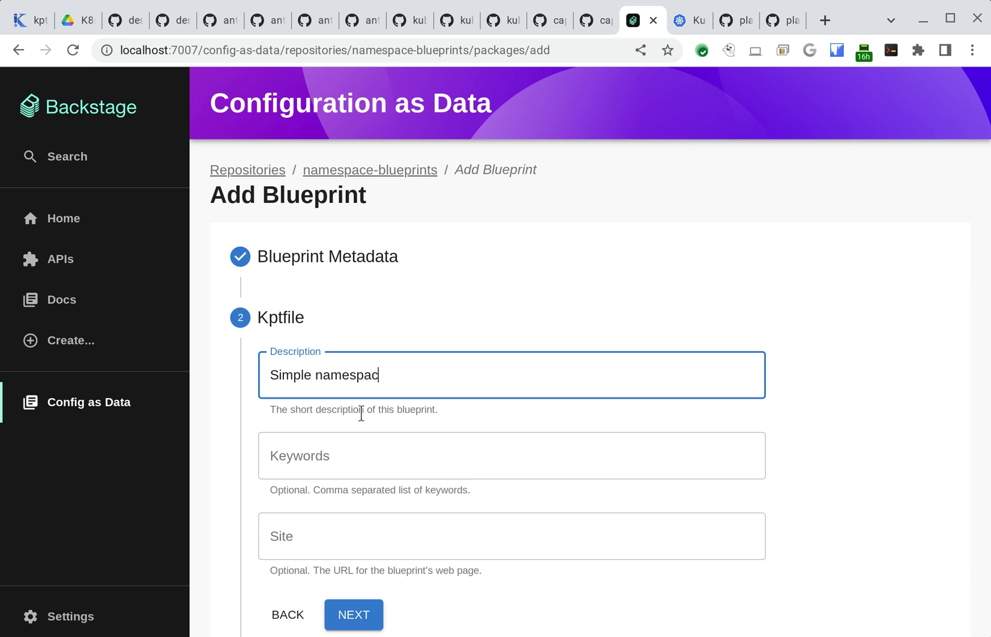
pyautogui.click(357, 630)
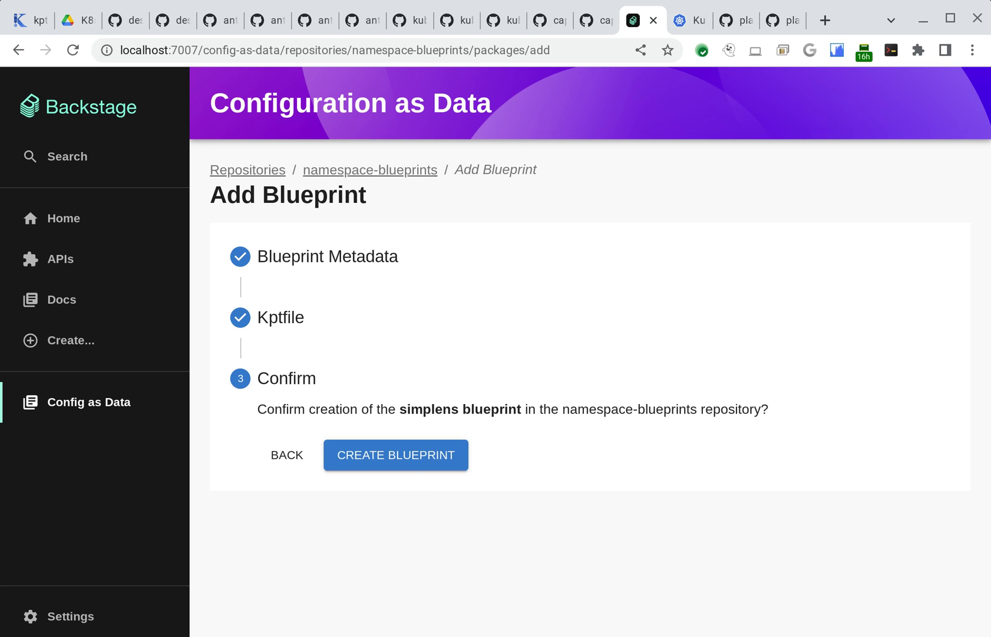
pyautogui.click(416, 469)
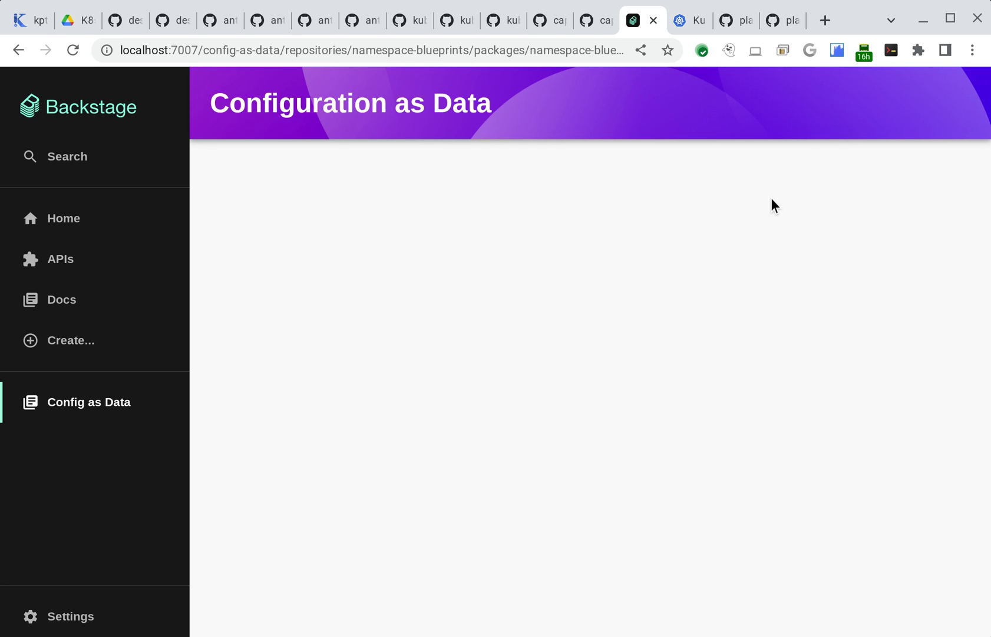
# Edit the simplens blueprint and add a Namespace resource named example.
pyautogui.click(850, 211)
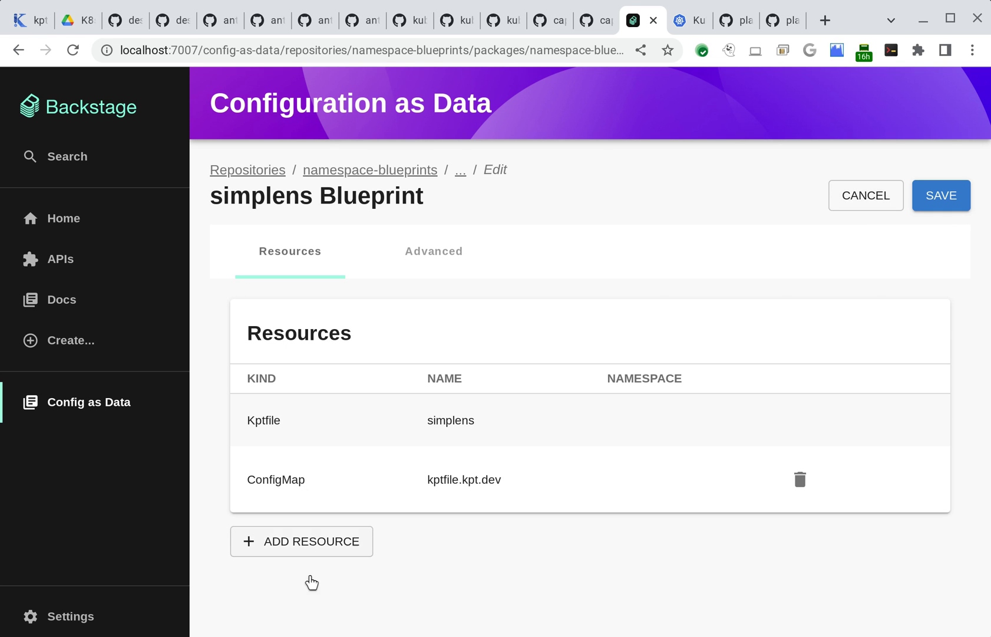
pyautogui.click(306, 548)
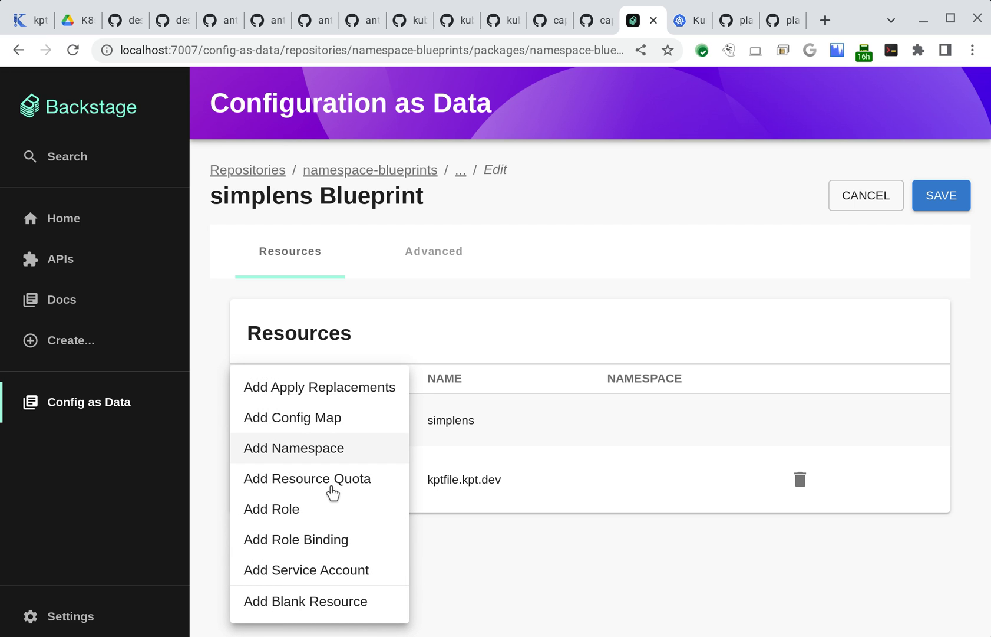
pyautogui.click(330, 454)
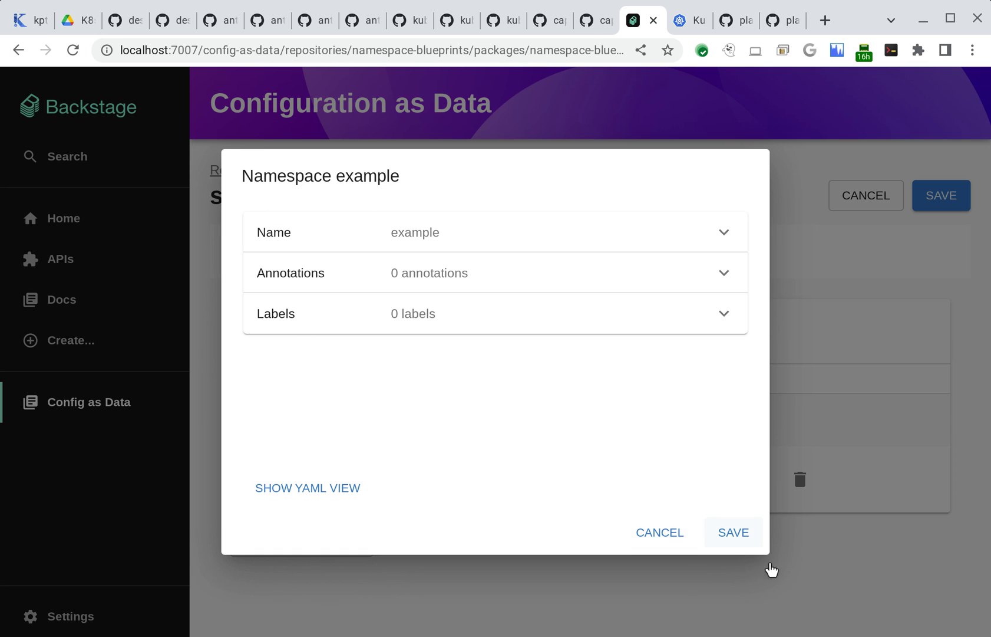
pyautogui.press('Return')
pyautogui.click(306, 608)
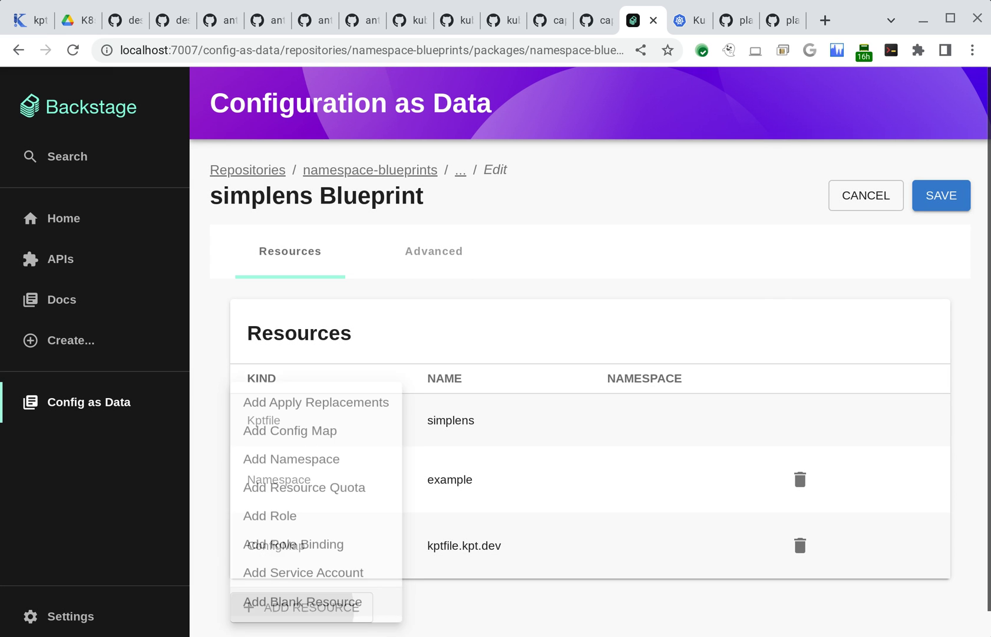
# Add a RoleBinding named app-admin referencing the app-admin ClusterRole.
pyautogui.click(324, 543)
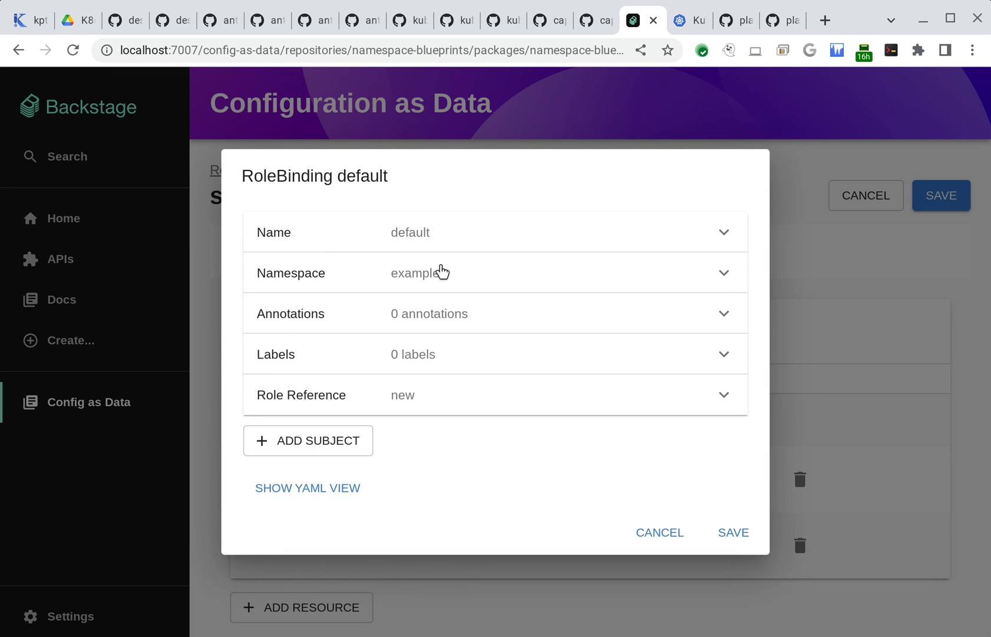
pyautogui.click(439, 244)
pyautogui.doubleClick(290, 308)
pyautogui.write('ap')
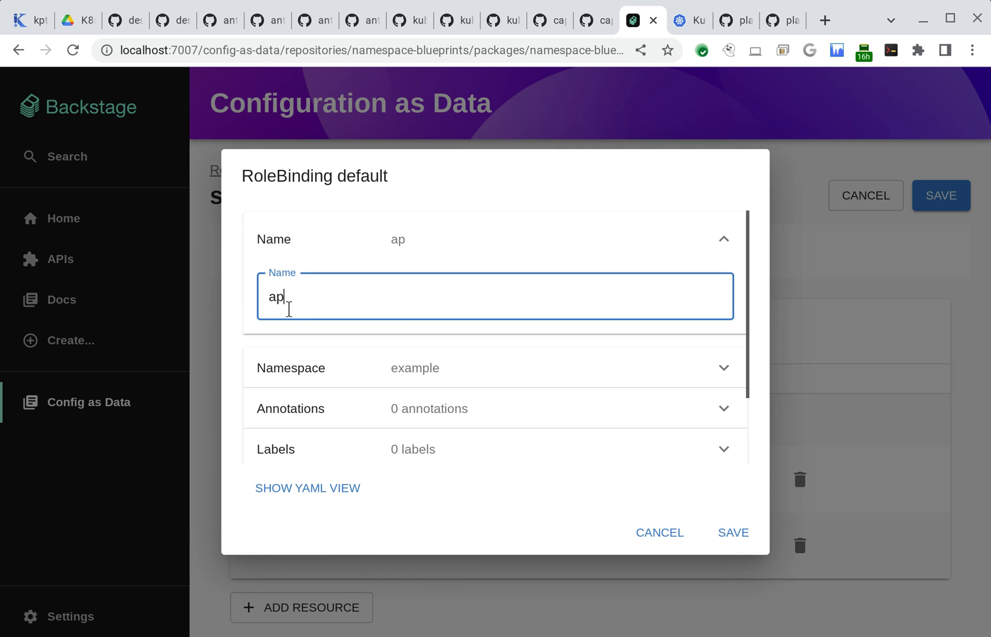
pyautogui.write('p-admin')
pyautogui.scroll(-2, 289, 307)
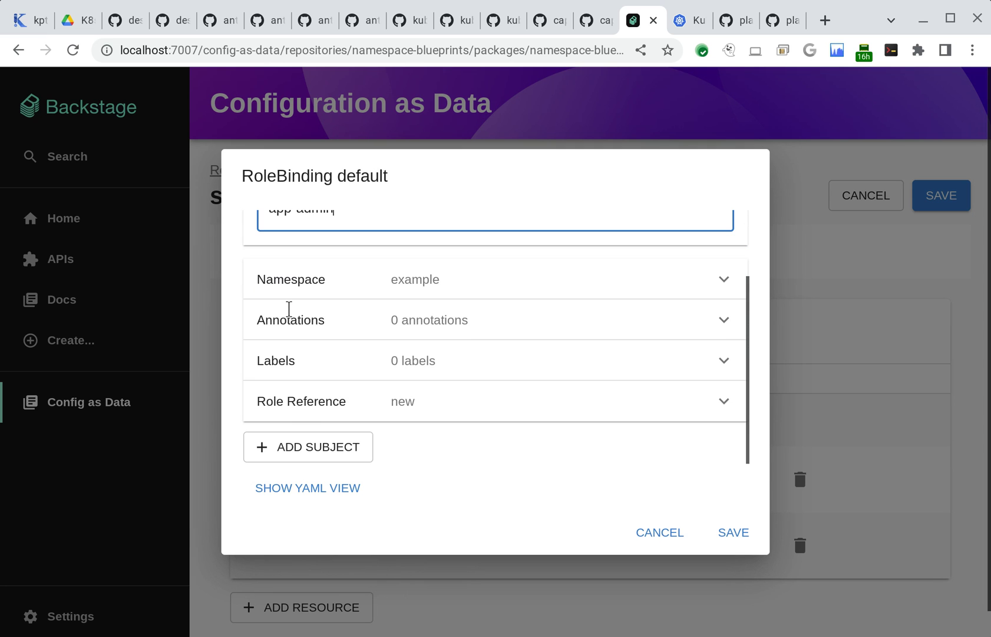
pyautogui.click(303, 413)
pyautogui.click(330, 430)
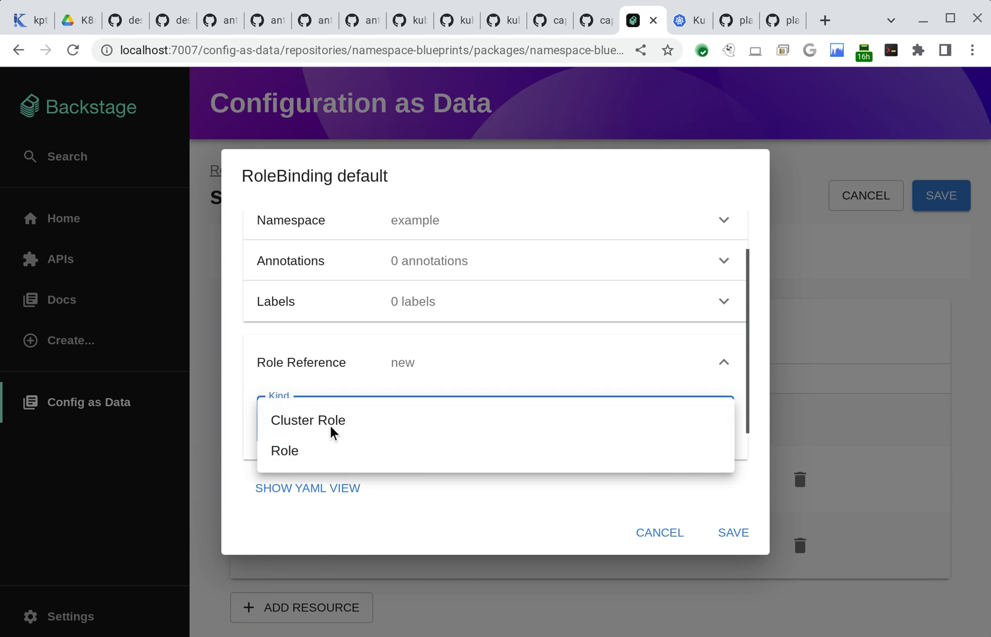
pyautogui.click(331, 430)
pyautogui.scroll(-2, 328, 445)
pyautogui.click(336, 413)
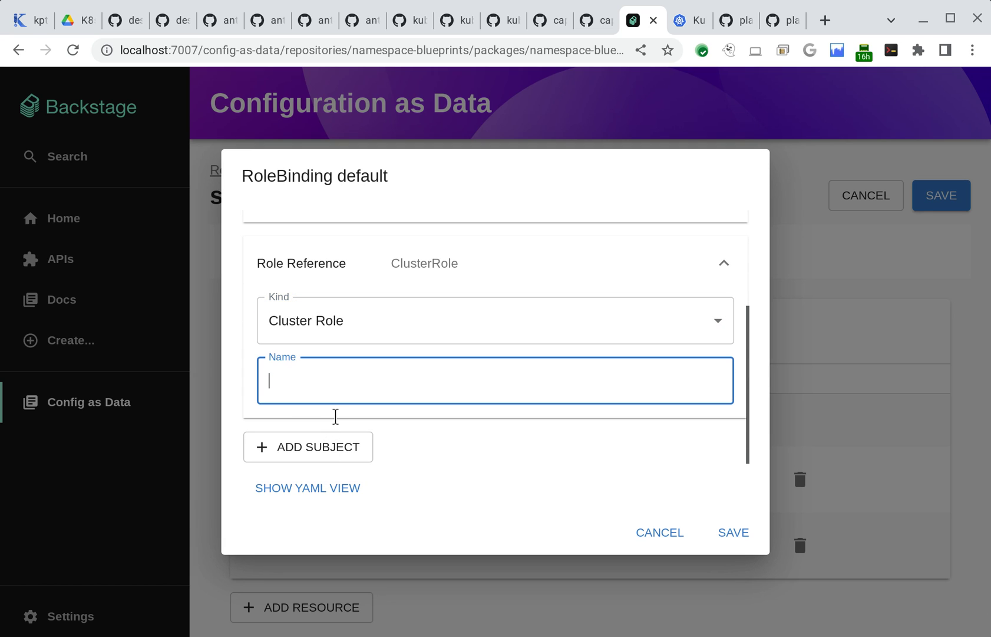
pyautogui.write('app-admin')
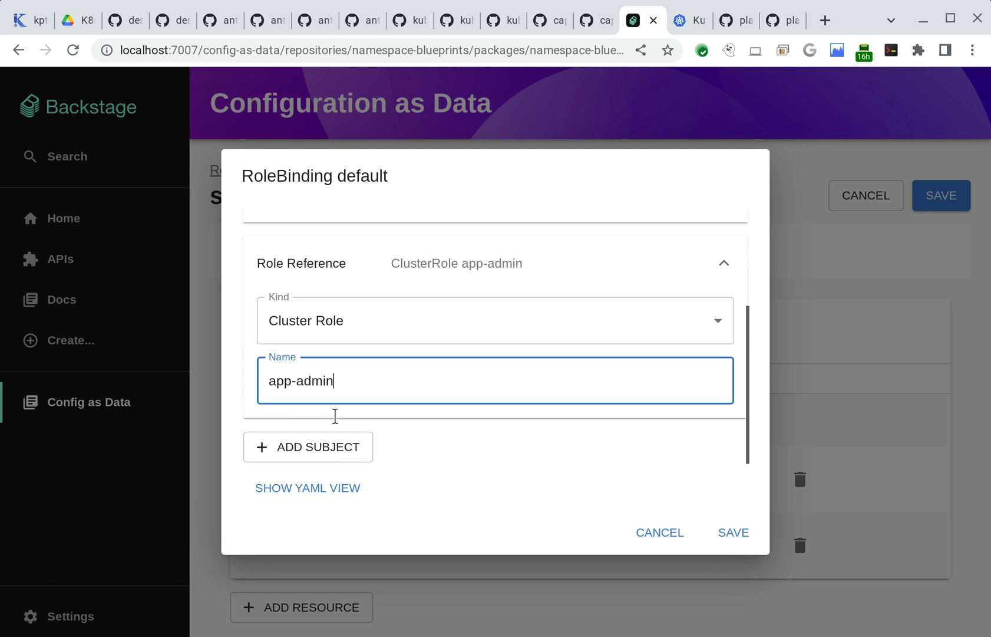
# Give the RoleBinding a Group subject named with the admin group's e-mail address, then save it.
pyautogui.click(315, 458)
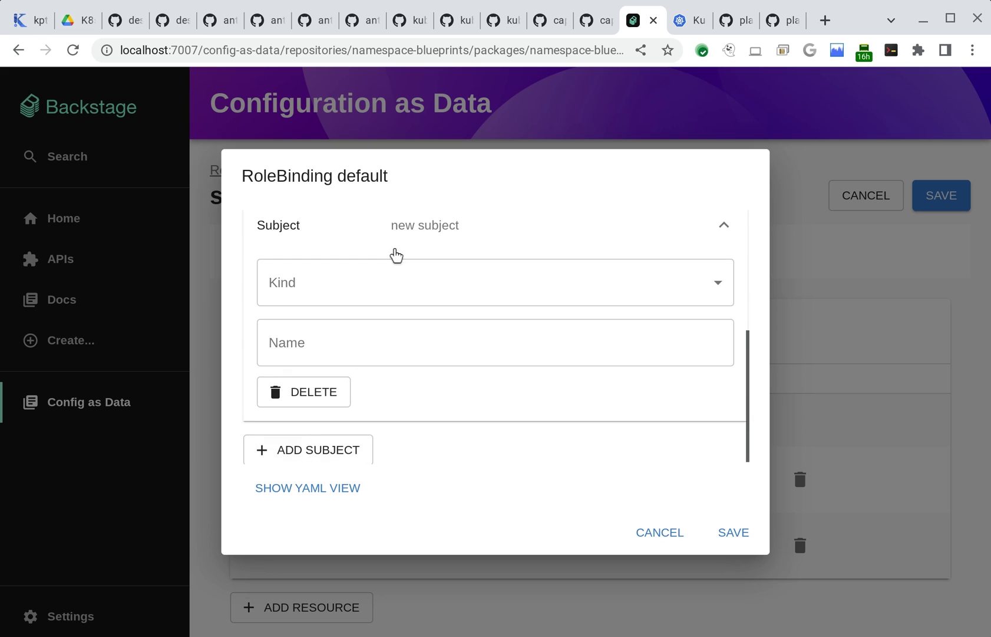
pyautogui.click(386, 307)
pyautogui.press('Return')
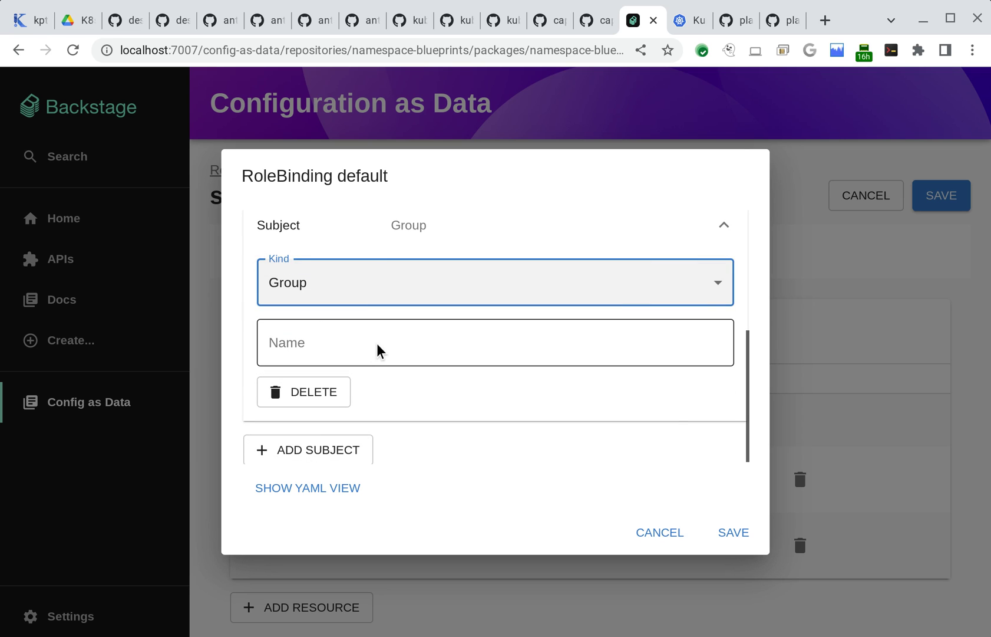
pyautogui.click(372, 353)
pyautogui.write('exmaple')
pyautogui.press('BackSpace')
pyautogui.press('BackSpace')
pyautogui.press('BackSpace')
pyautogui.press('BackSpace')
pyautogui.press('BackSpace')
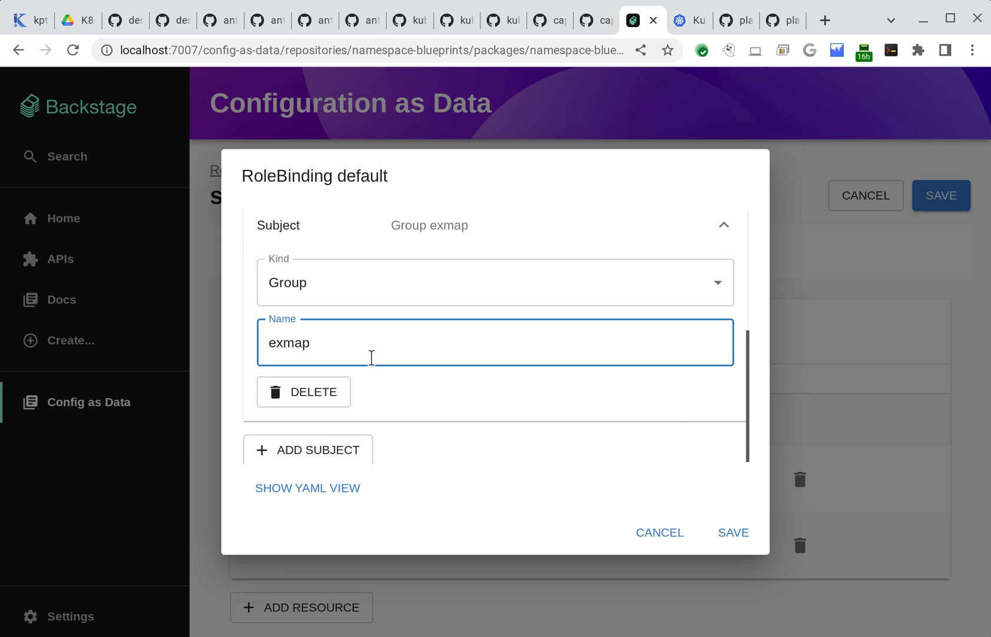
pyautogui.write('ample.admin@')
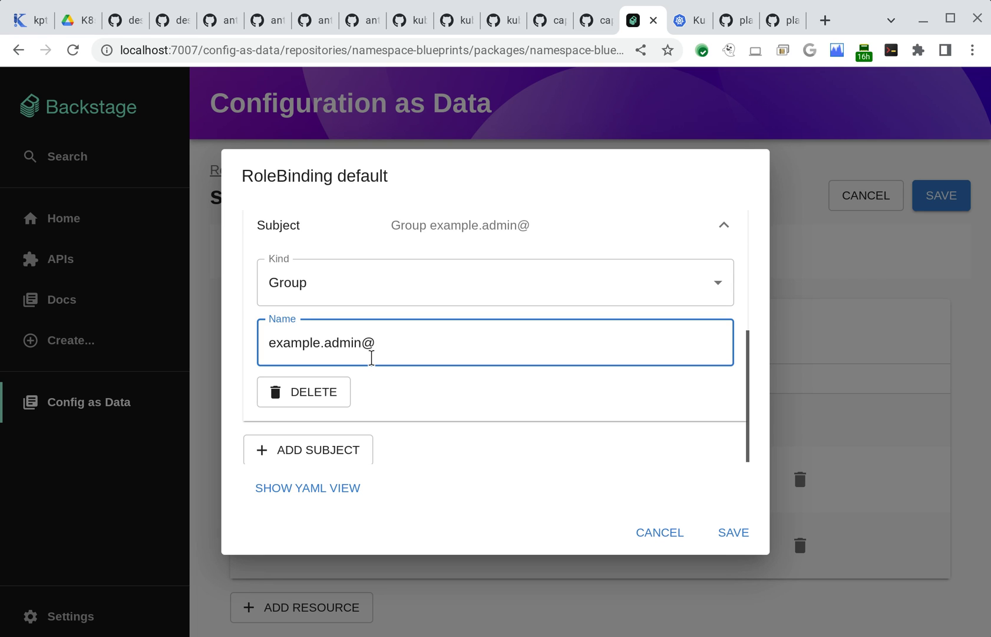
pyautogui.write('bigcom')
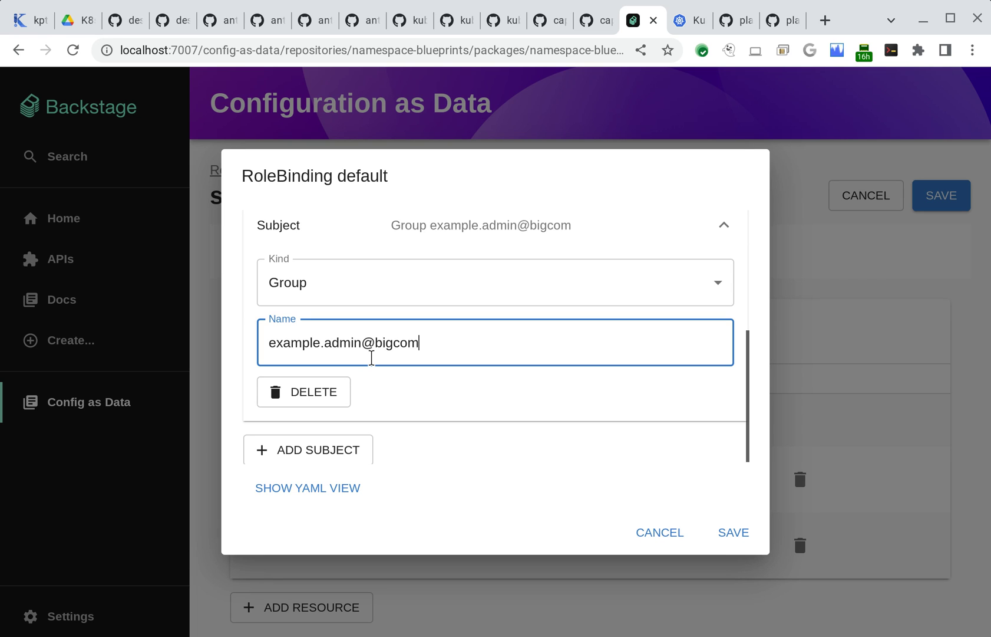
pyautogui.press('BackSpace')
pyautogui.write('.com')
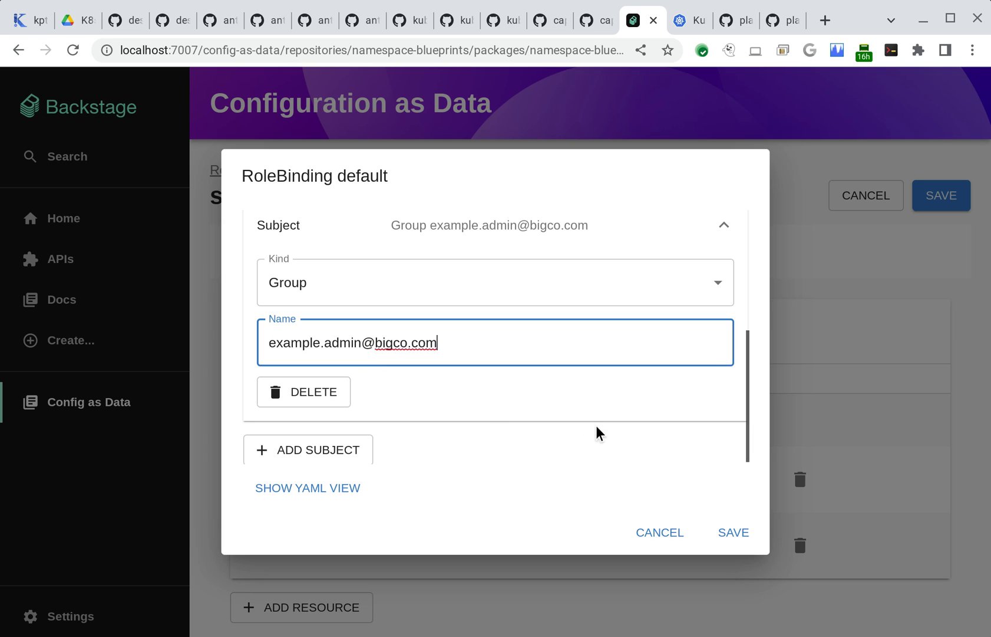
pyautogui.scroll(-1, 616, 416)
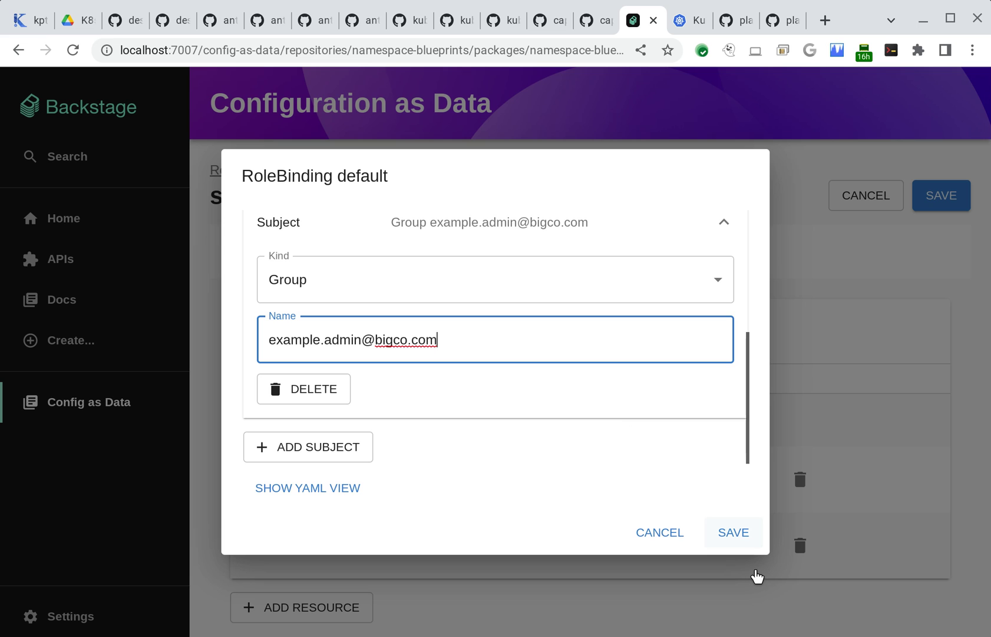
pyautogui.click(742, 538)
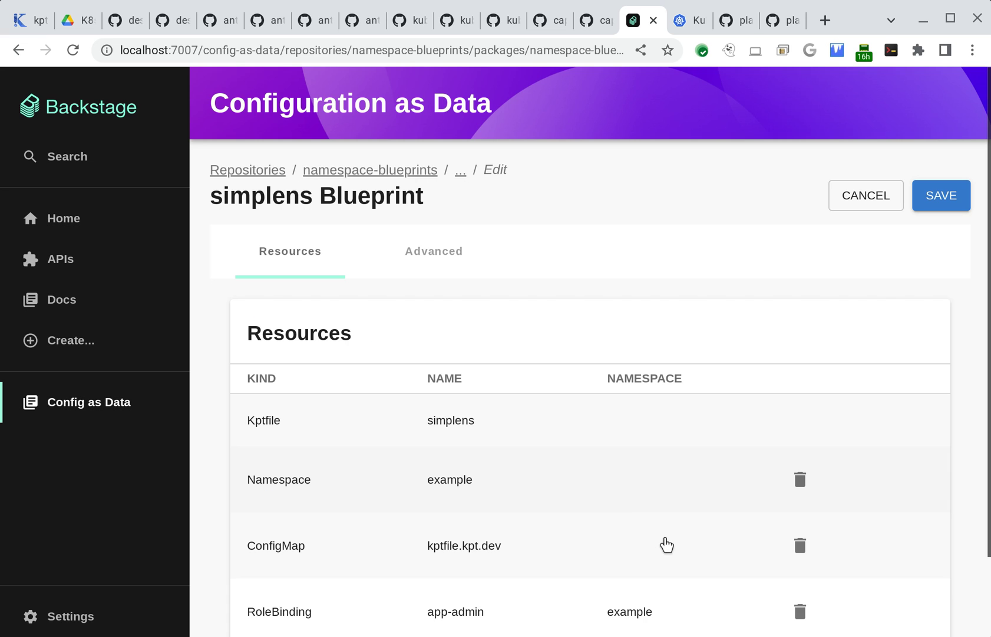
pyautogui.scroll(-2, 623, 510)
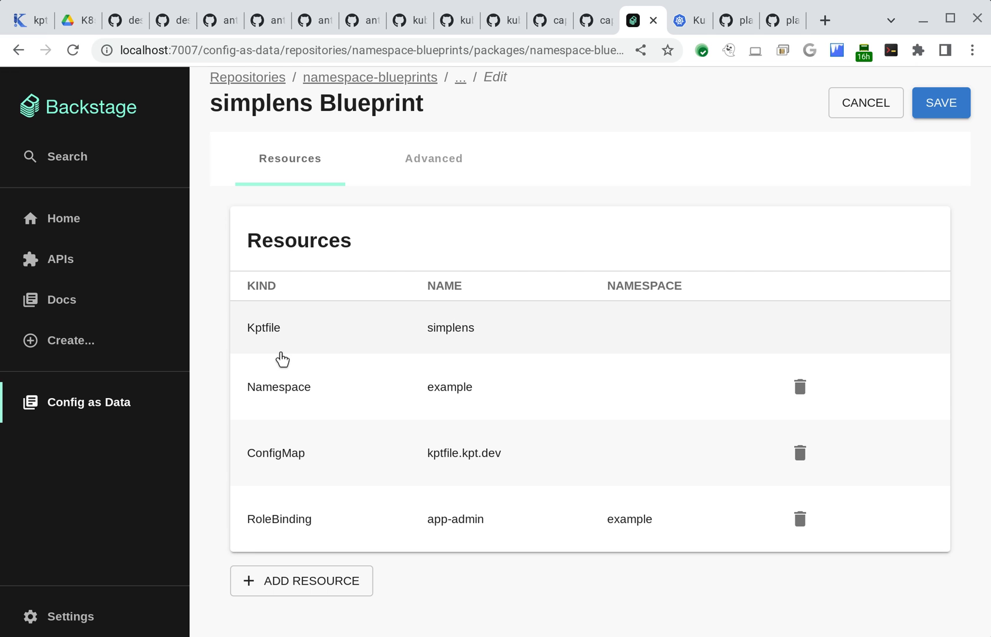
# Add a set-namespace mutator to the simplens Kptfile using ConfigMap kptfile.kpt.dev as function config.
pyautogui.click(282, 354)
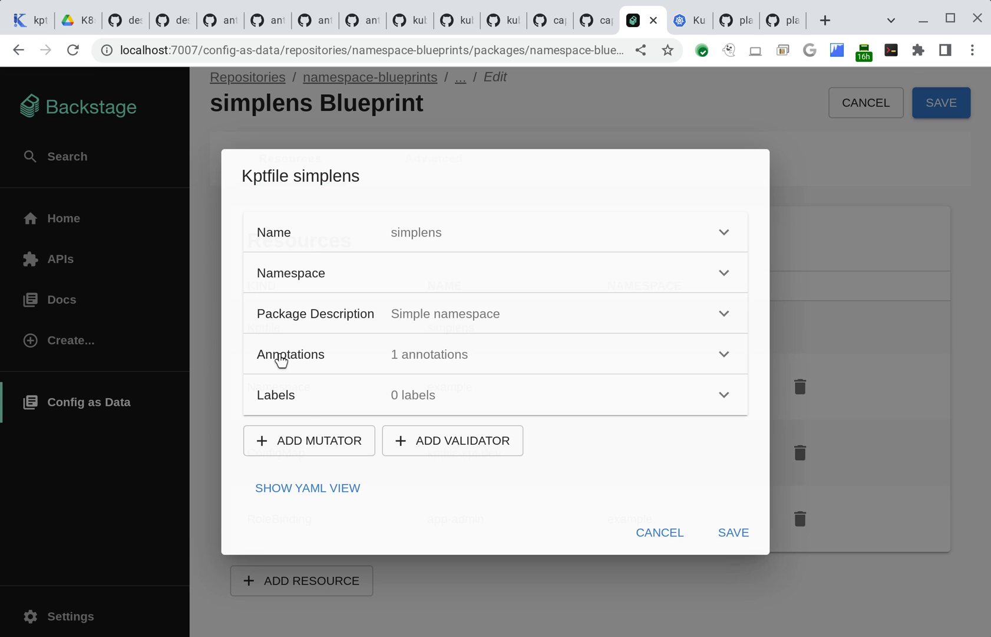
pyautogui.click(310, 448)
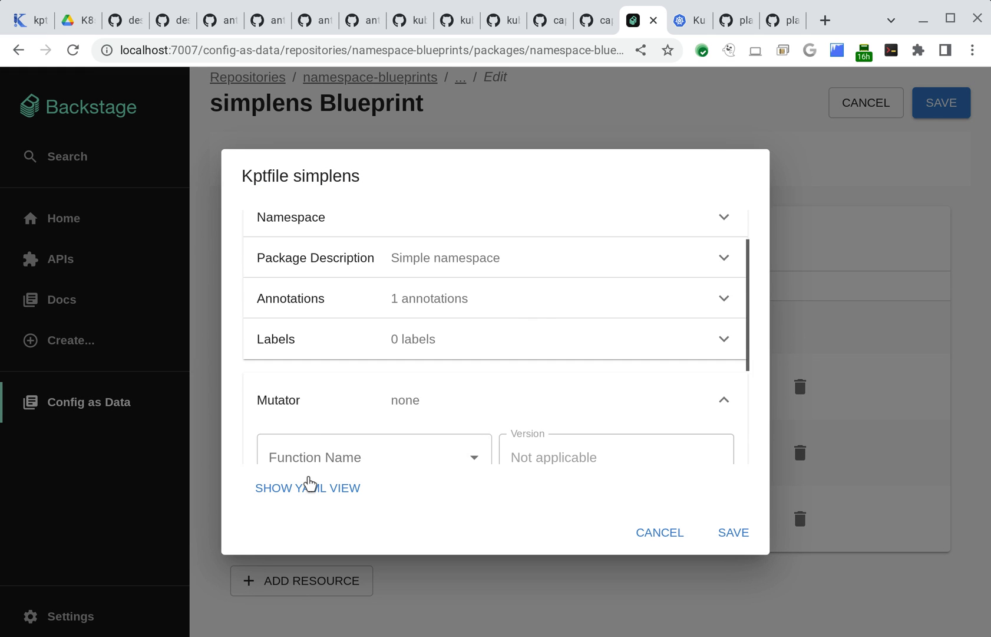
pyautogui.click(380, 370)
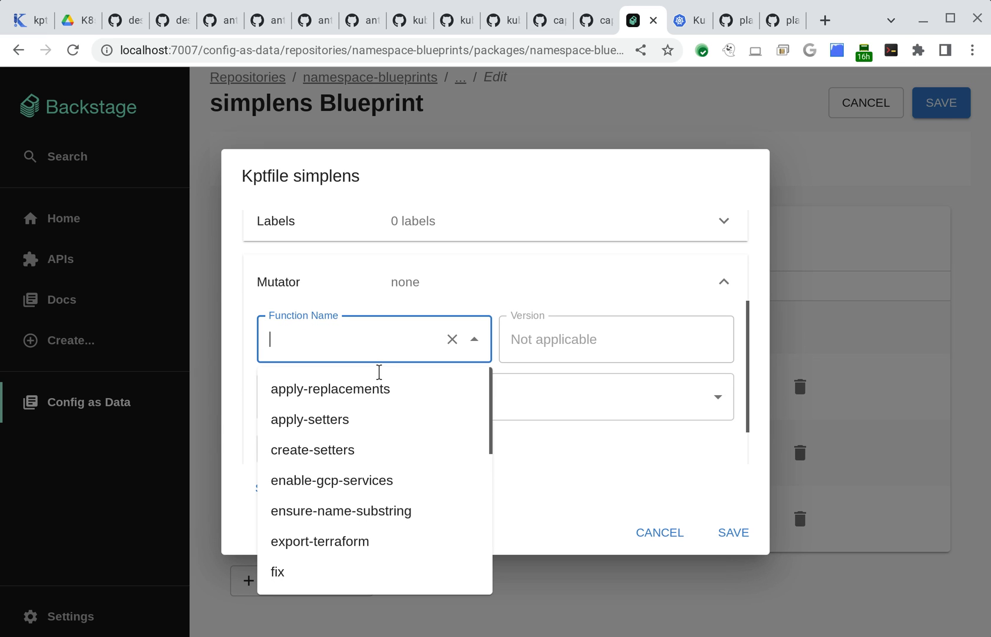
pyautogui.write('name')
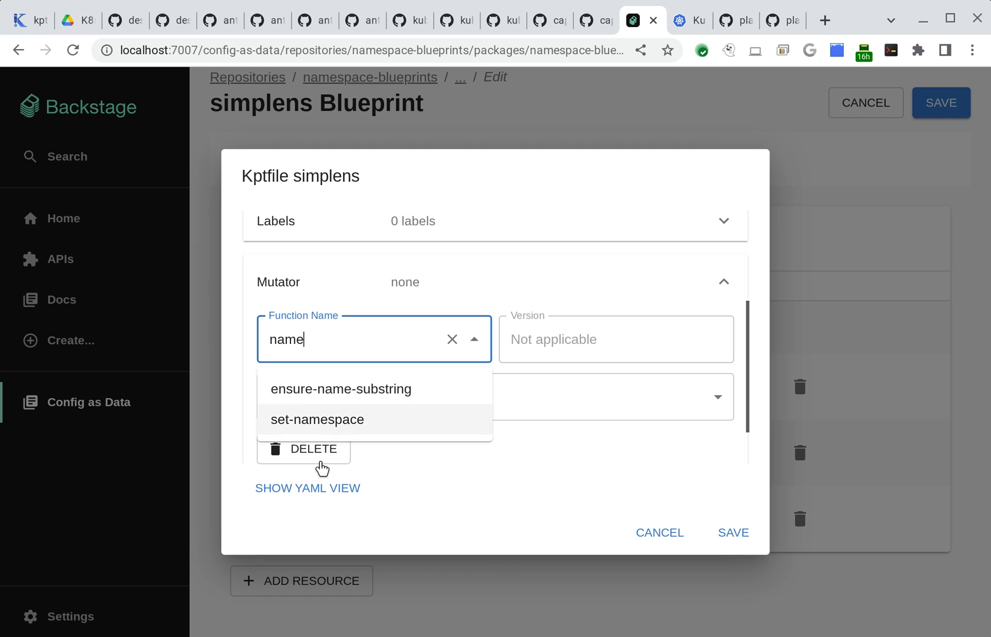
pyautogui.press('Return')
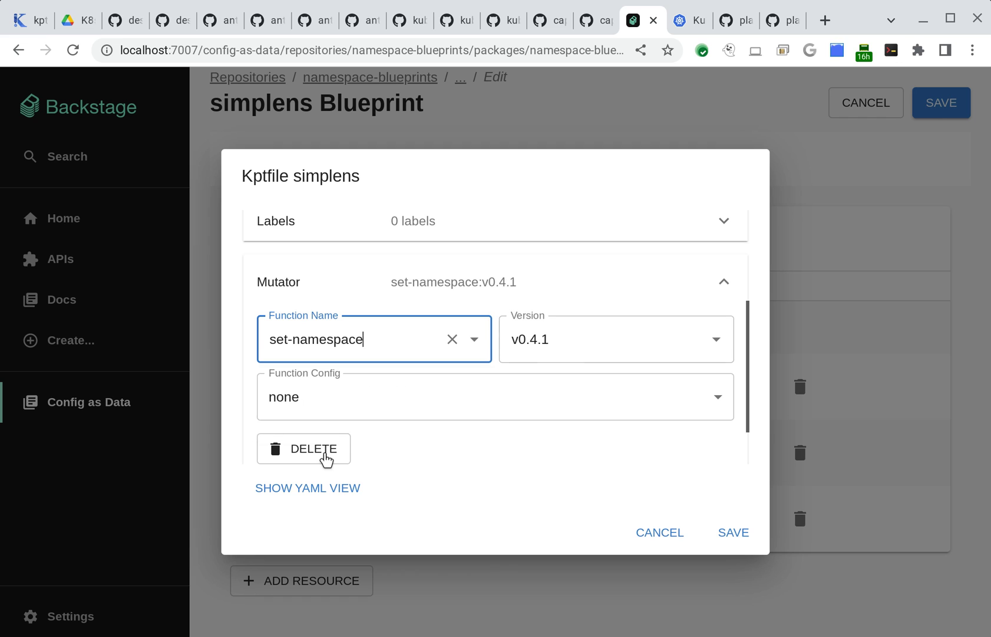
pyautogui.click(381, 418)
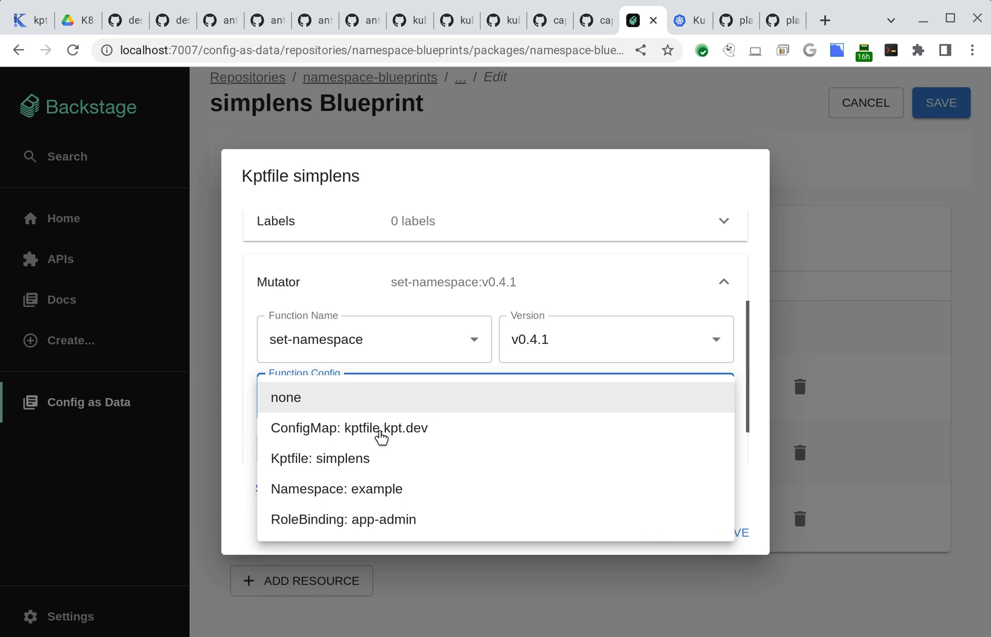
pyautogui.click(381, 436)
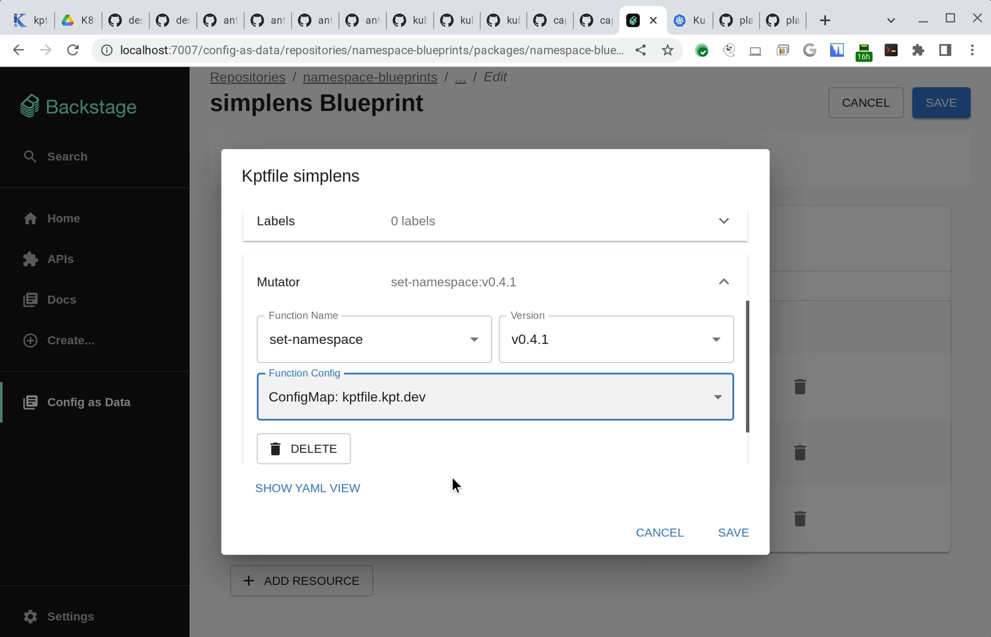
pyautogui.scroll(-1, 497, 418)
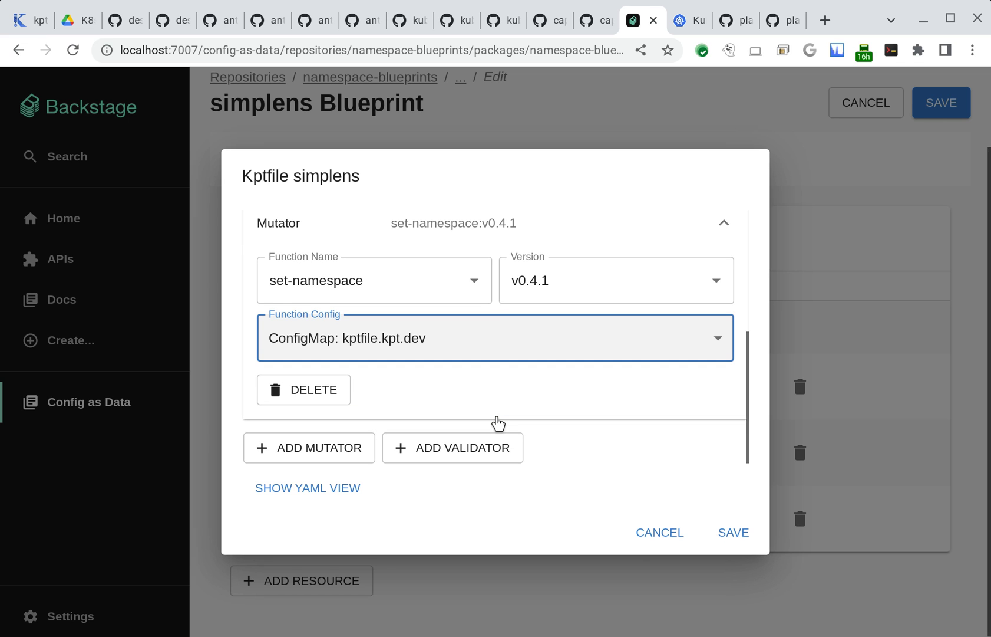
pyautogui.click(766, 573)
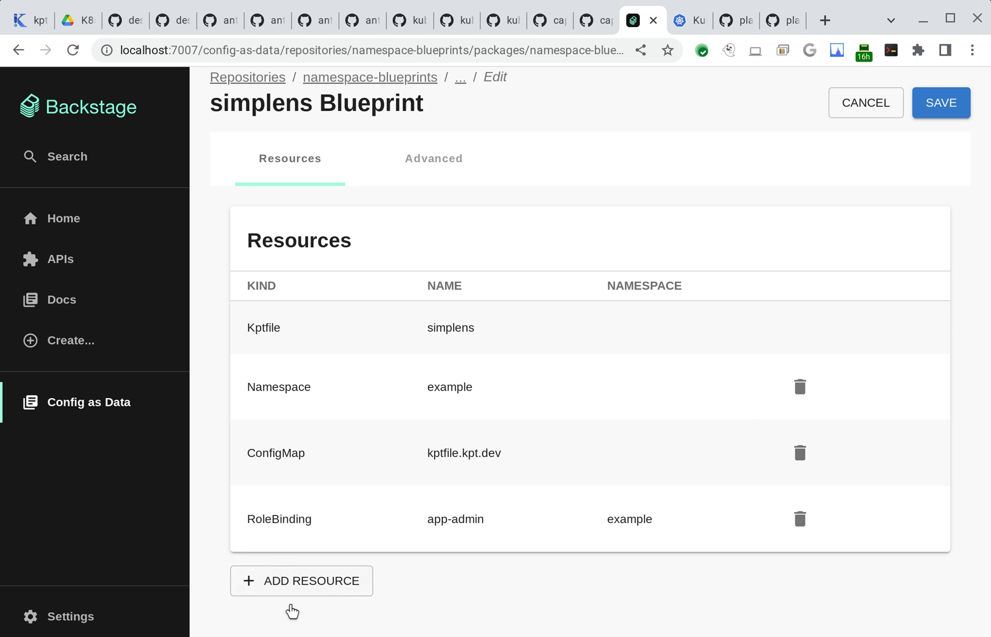
# Add an ApplyReplacements resource sourcing data.name from the kptfile.kpt.dev ConfigMap.
pyautogui.click(295, 581)
pyautogui.click(322, 399)
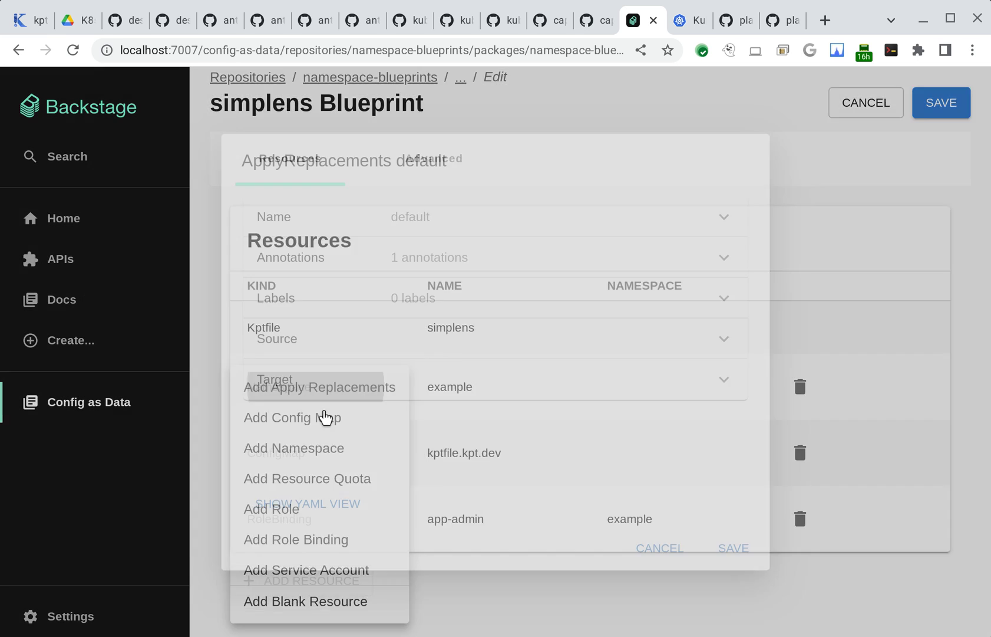
pyautogui.click(372, 354)
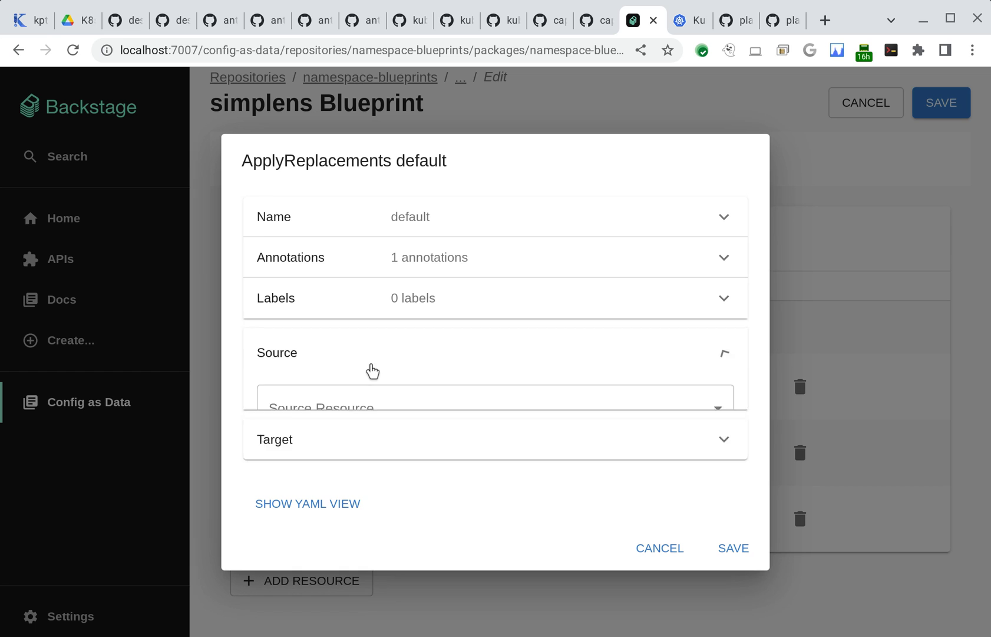
pyautogui.scroll(-2, 376, 425)
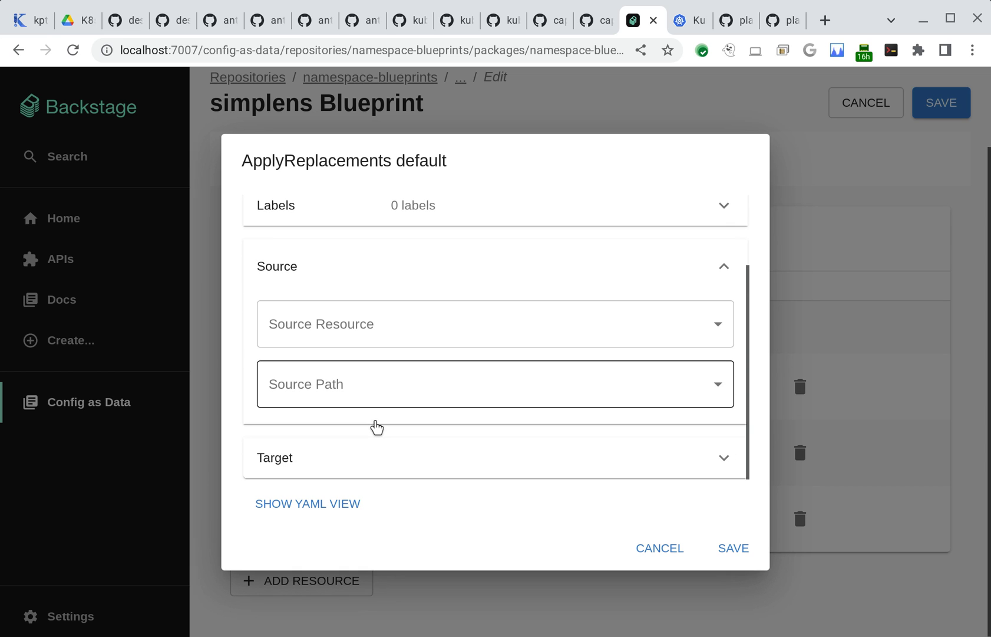
pyautogui.click(427, 347)
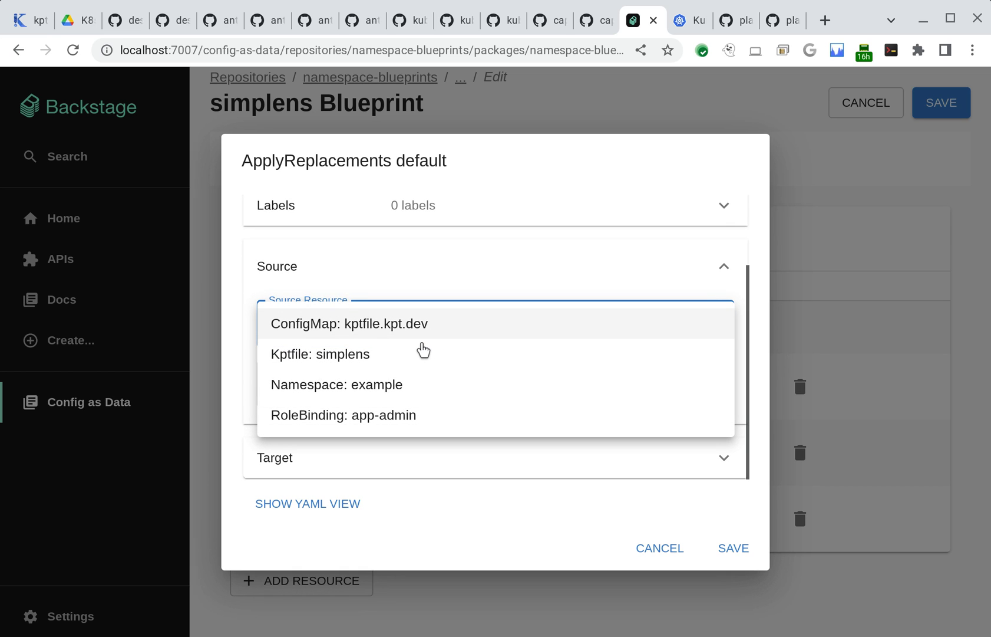
pyautogui.click(422, 343)
pyautogui.click(406, 406)
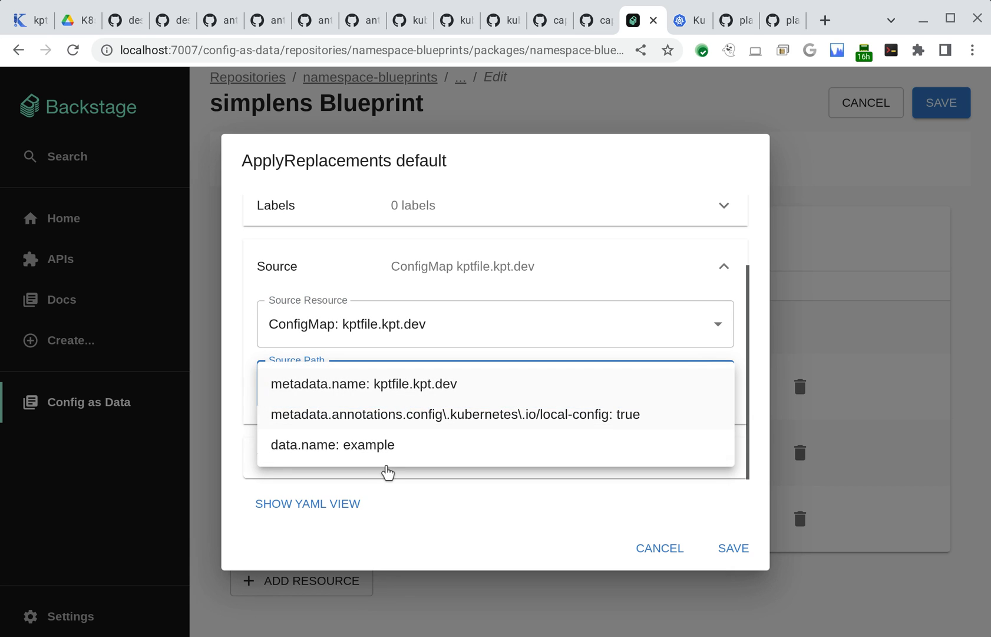
pyautogui.click(378, 446)
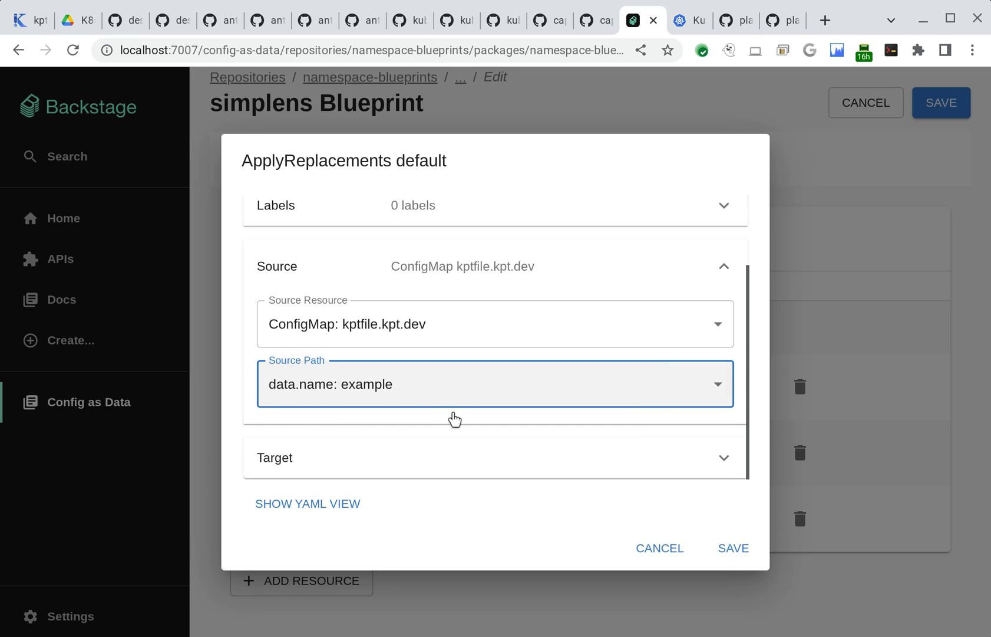
# Set the replacement target to the app-admin RoleBinding's subjects.0.name path.
pyautogui.click(449, 478)
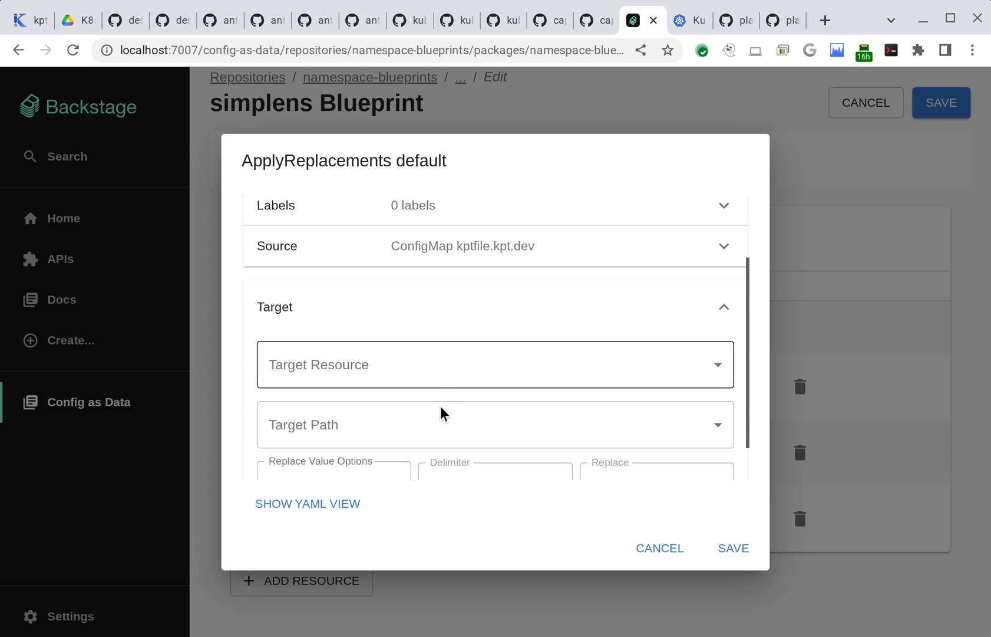
pyautogui.click(445, 386)
pyautogui.click(411, 456)
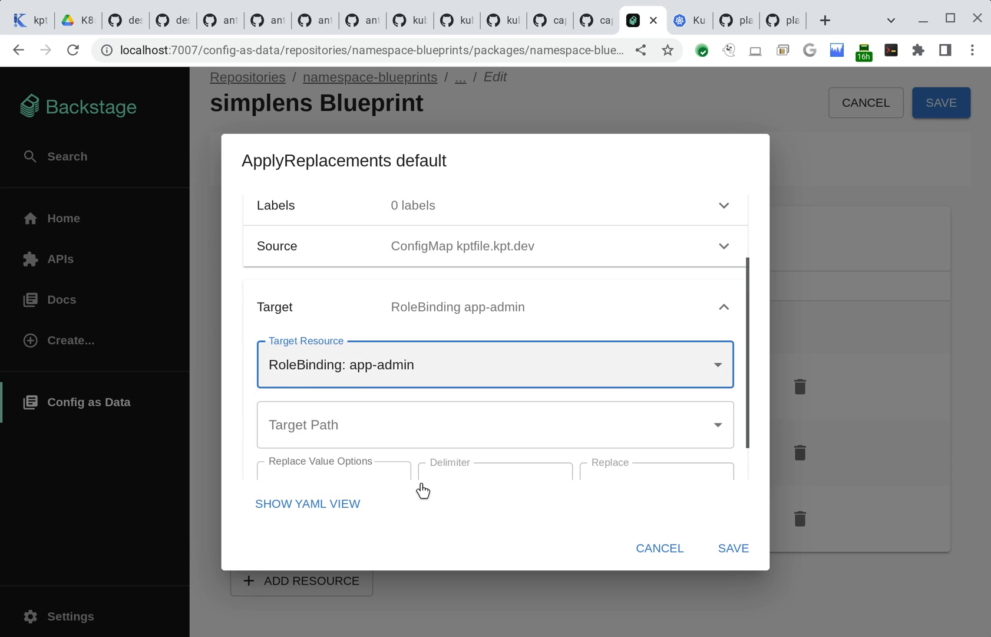
pyautogui.click(460, 407)
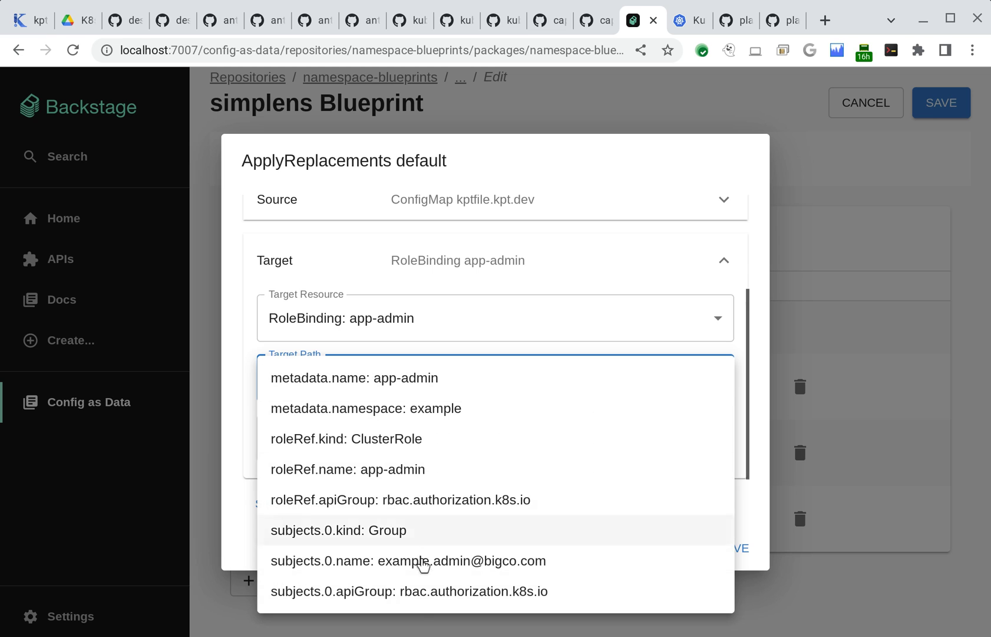
pyautogui.press('Up')
pyautogui.press('Return')
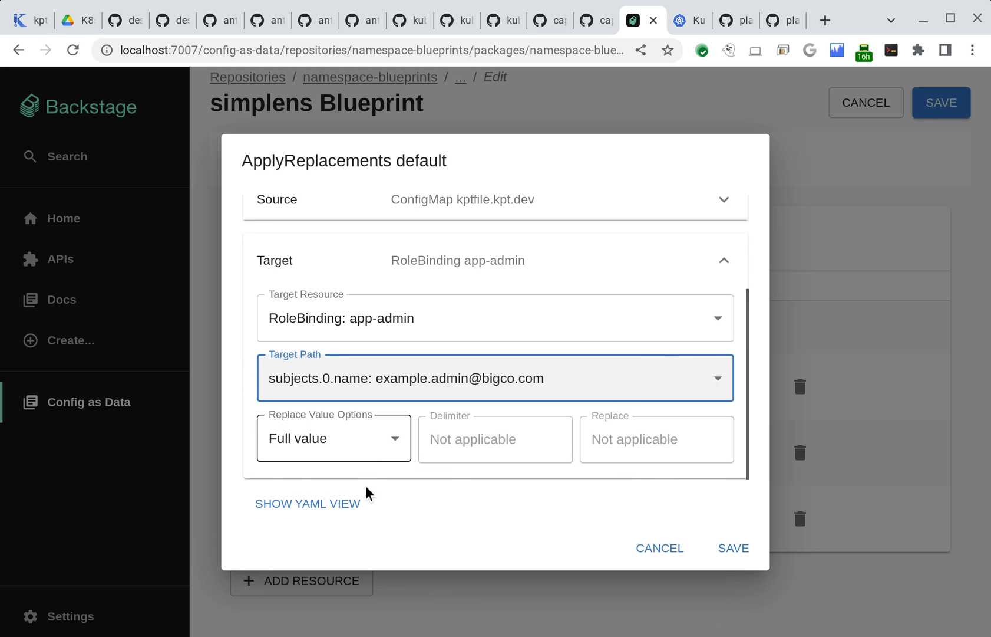
# Replace only the period-delimited 'example' part of the value and save the resource.
pyautogui.click(367, 455)
pyautogui.press('Down')
pyautogui.press('Return')
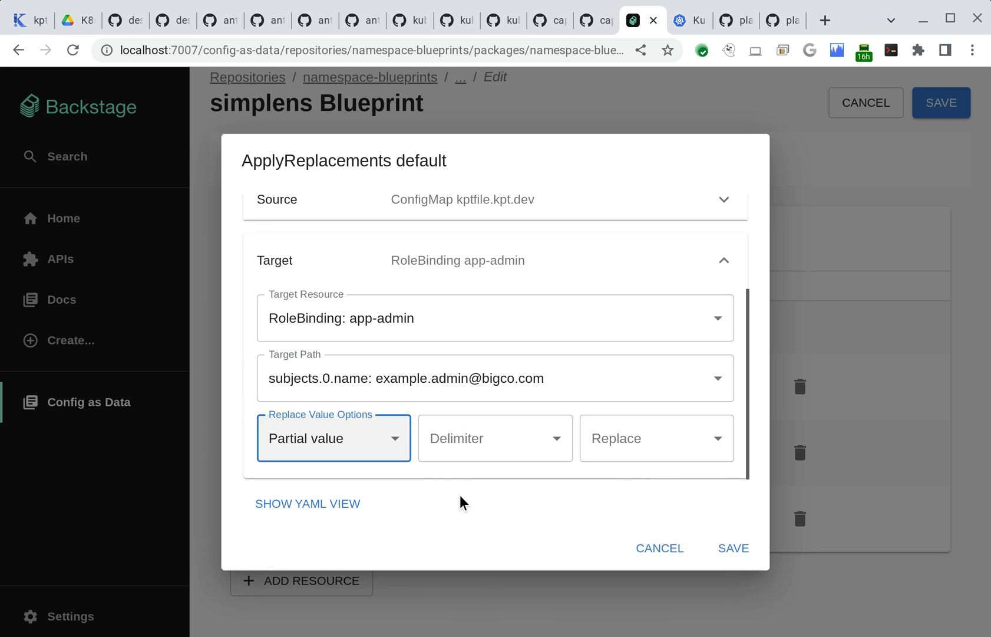
pyautogui.press('Tab')
pyautogui.press('Down')
pyautogui.press('Return')
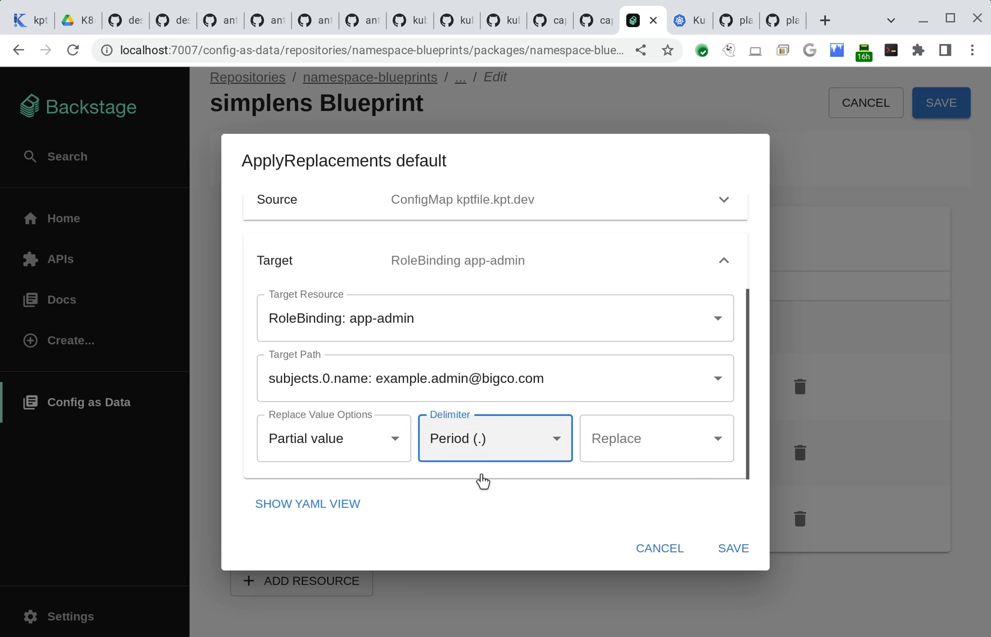
pyautogui.press('Tab')
pyautogui.press('Down')
pyautogui.press('Return')
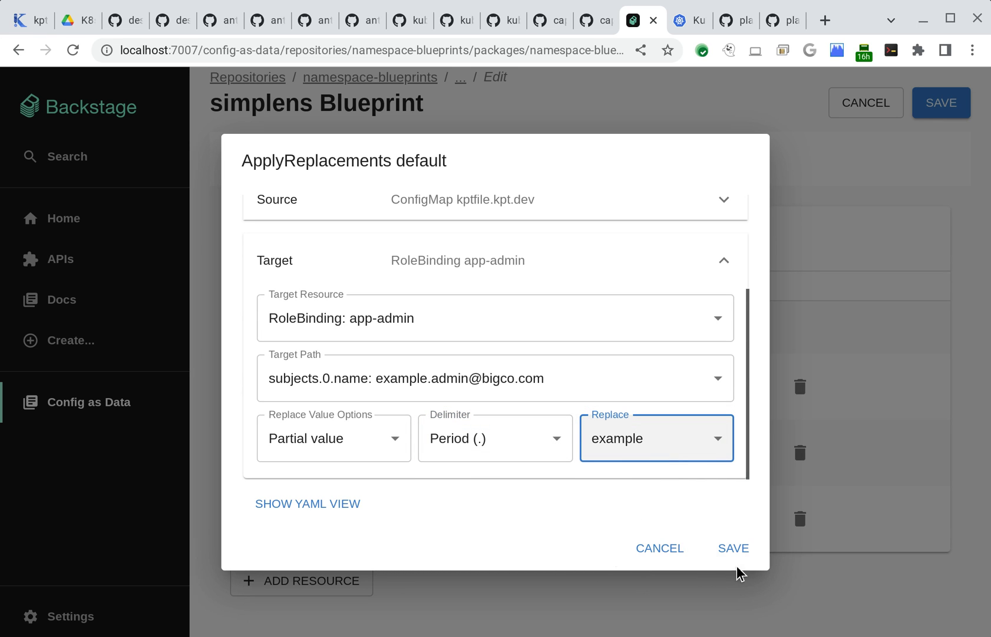
pyautogui.click(750, 592)
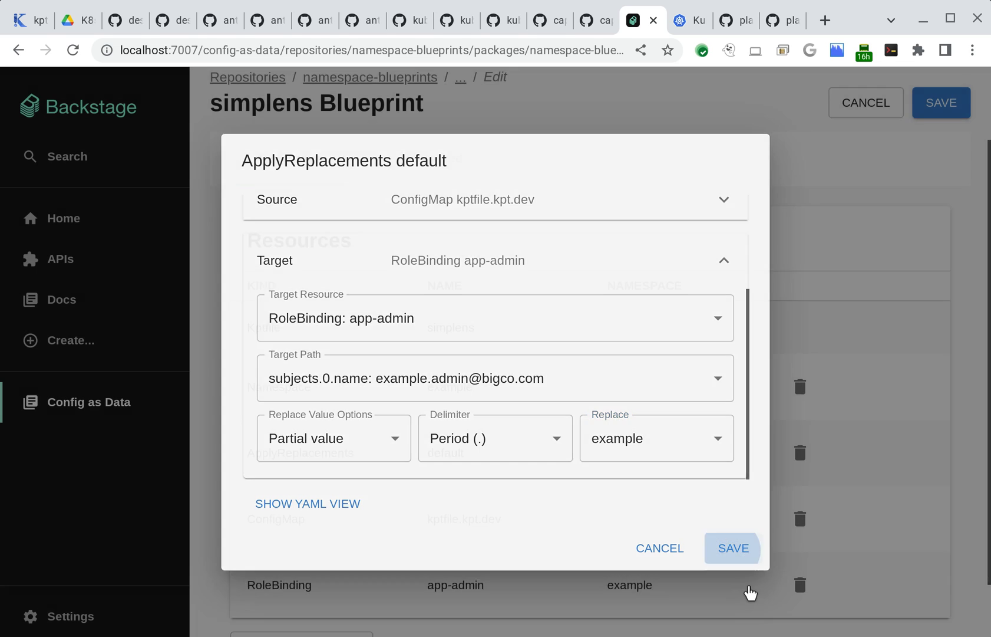
pyautogui.scroll(-1, 670, 557)
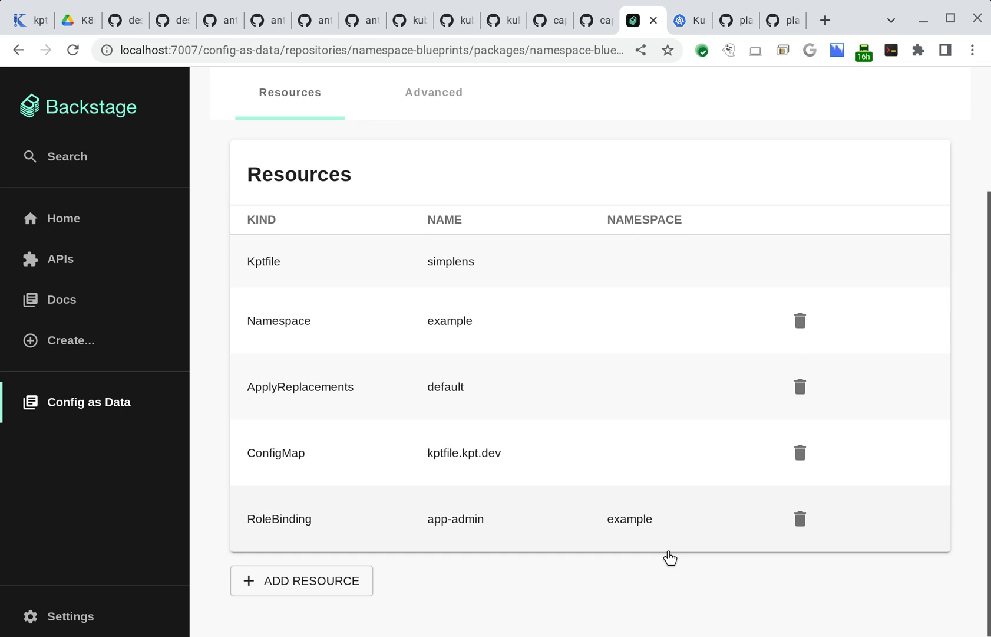
pyautogui.scroll(3, 670, 557)
pyautogui.scroll(-3, 670, 557)
pyautogui.scroll(3, 670, 557)
# Save the blueprint edits and propose simplens for approval.
pyautogui.click(970, 207)
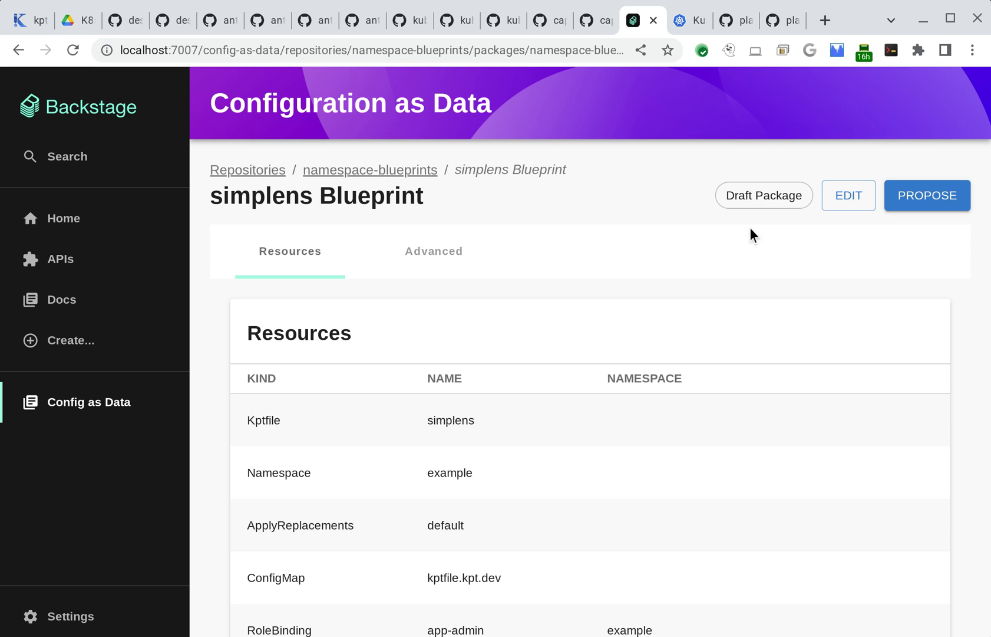
pyautogui.click(958, 215)
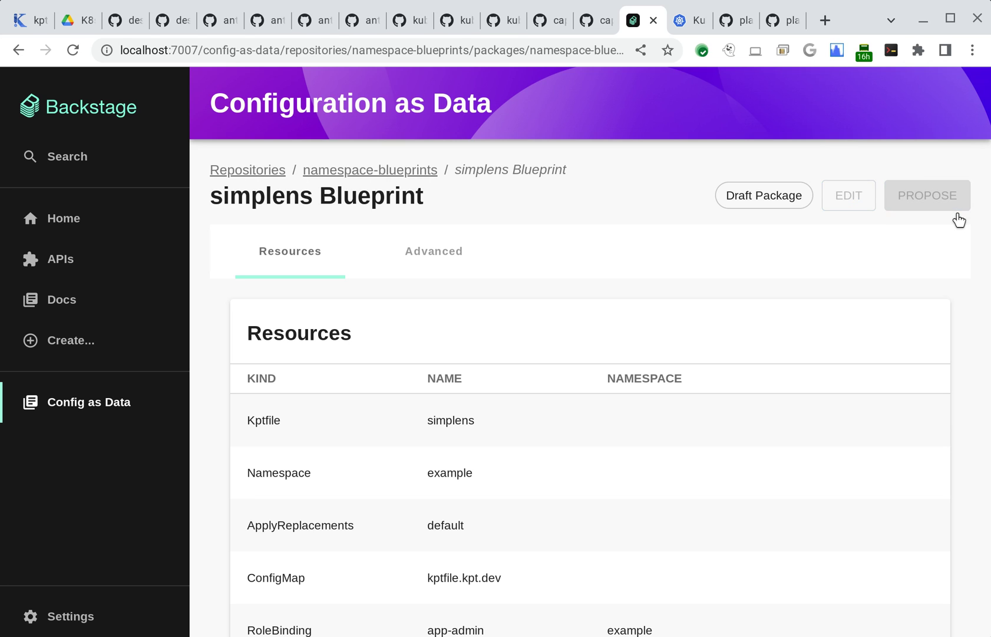
pyautogui.scroll(-1, 656, 280)
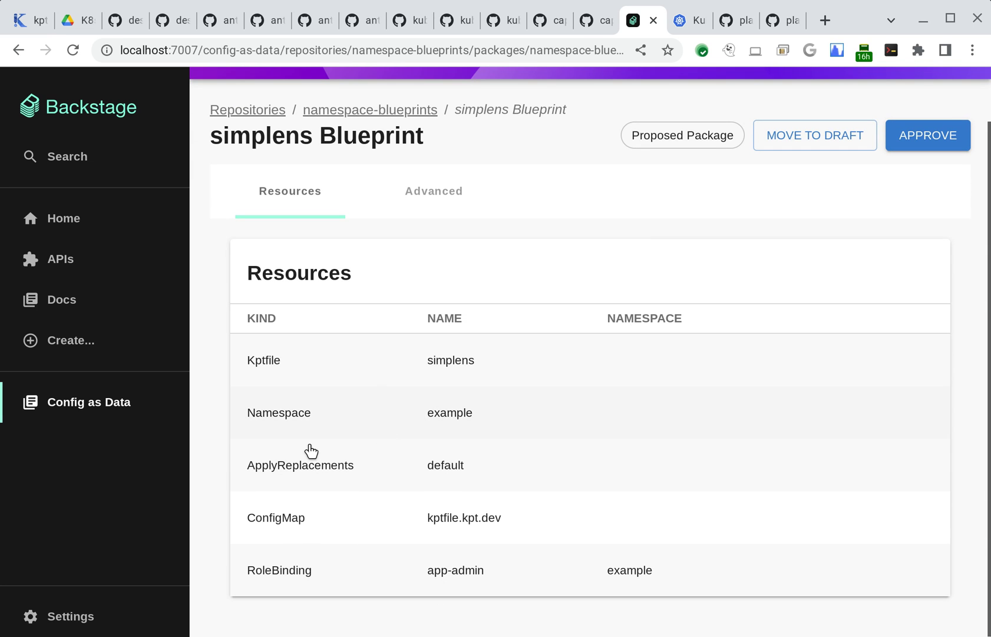
# Inspect the app-admin RoleBinding and Kptfile details, then move the blueprint back to draft.
pyautogui.click(294, 606)
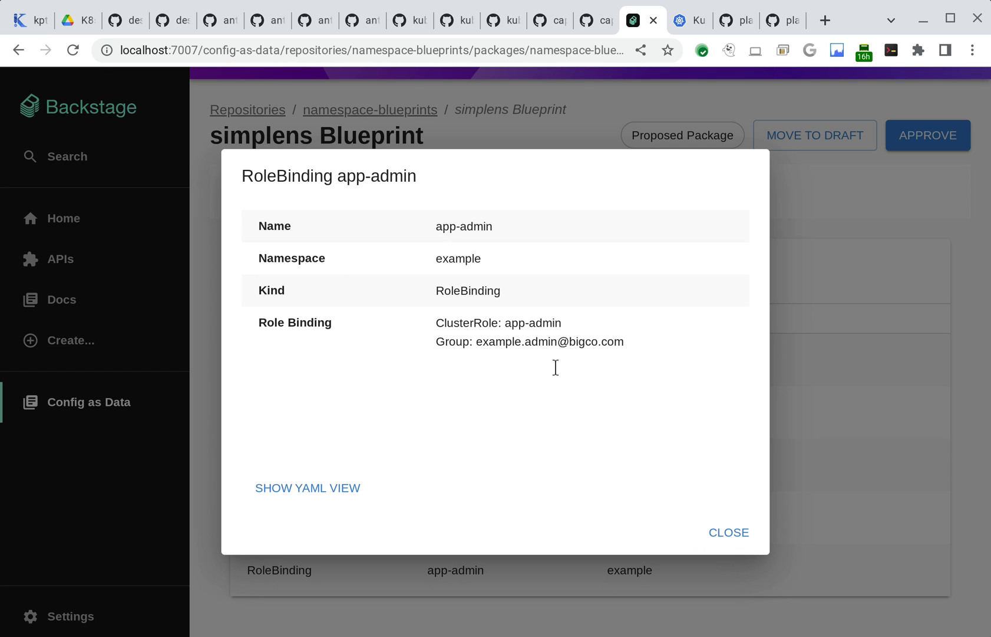
pyautogui.click(754, 575)
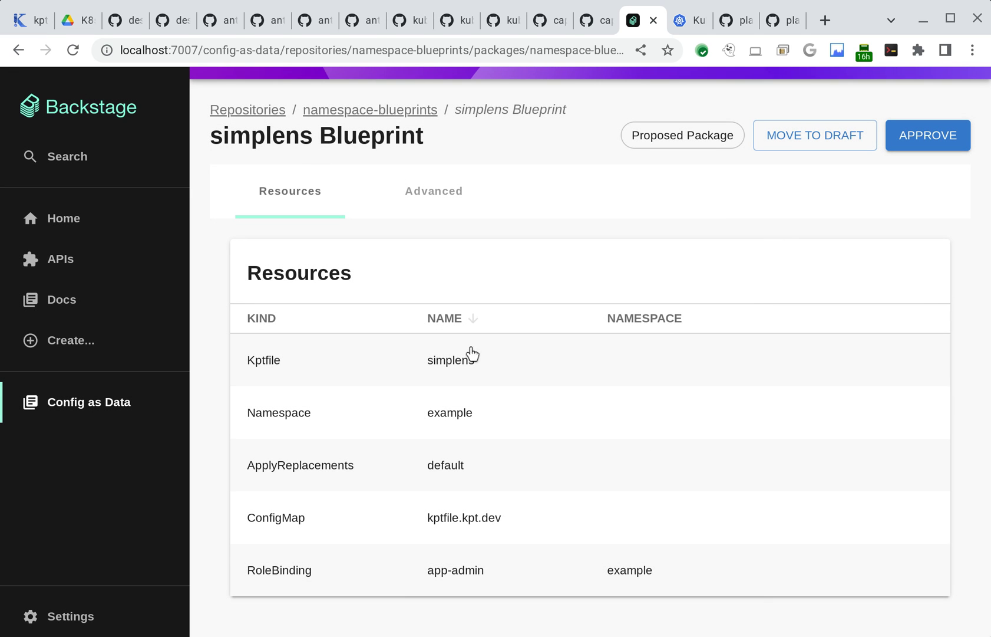
pyautogui.click(452, 385)
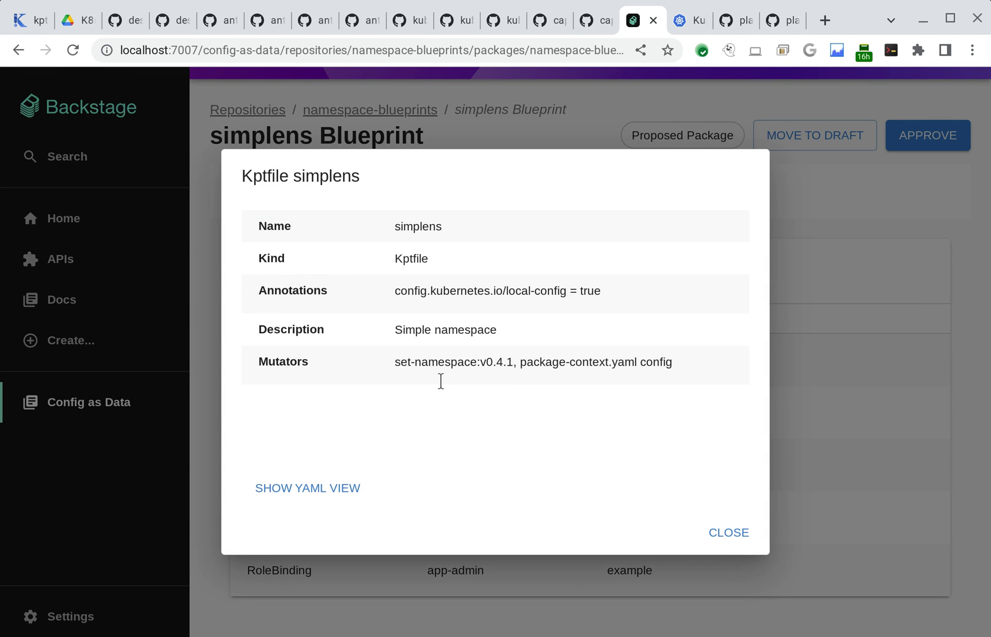
pyautogui.click(745, 576)
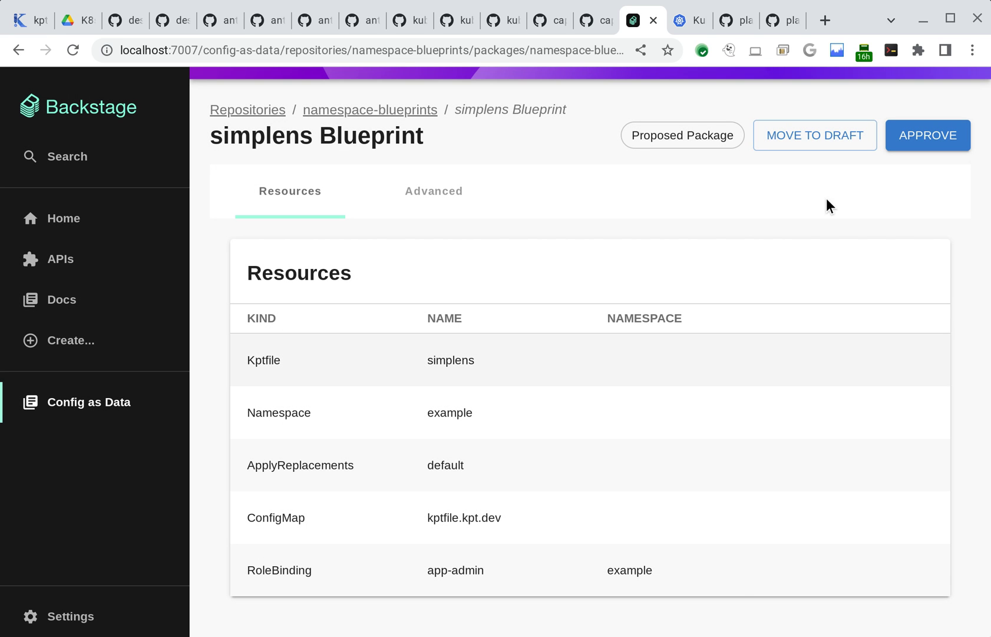
pyautogui.click(827, 144)
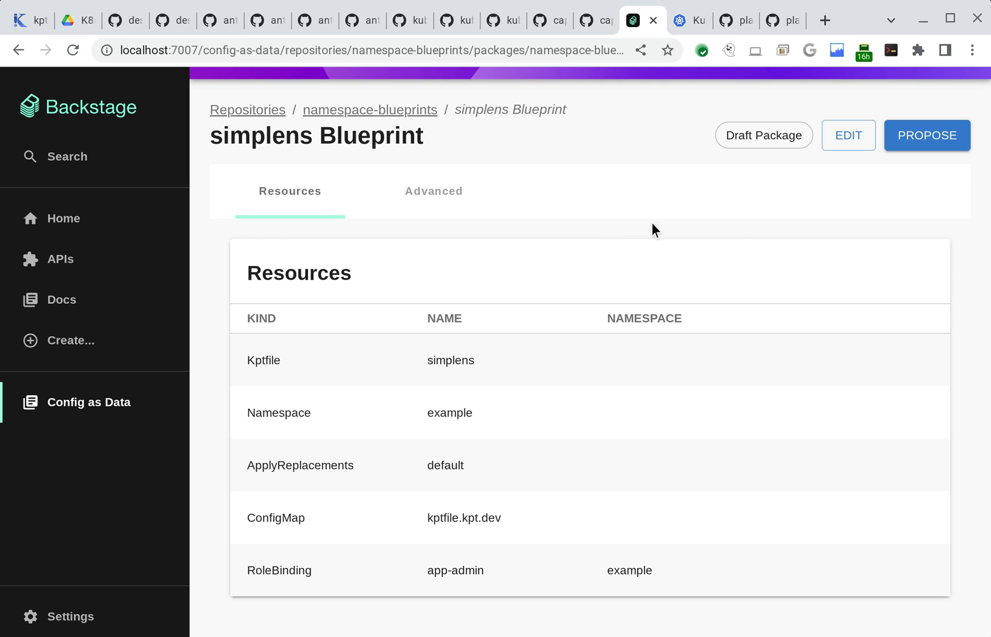
# Reopen the simplens blueprint and open its Kptfile for editing.
pyautogui.click(860, 149)
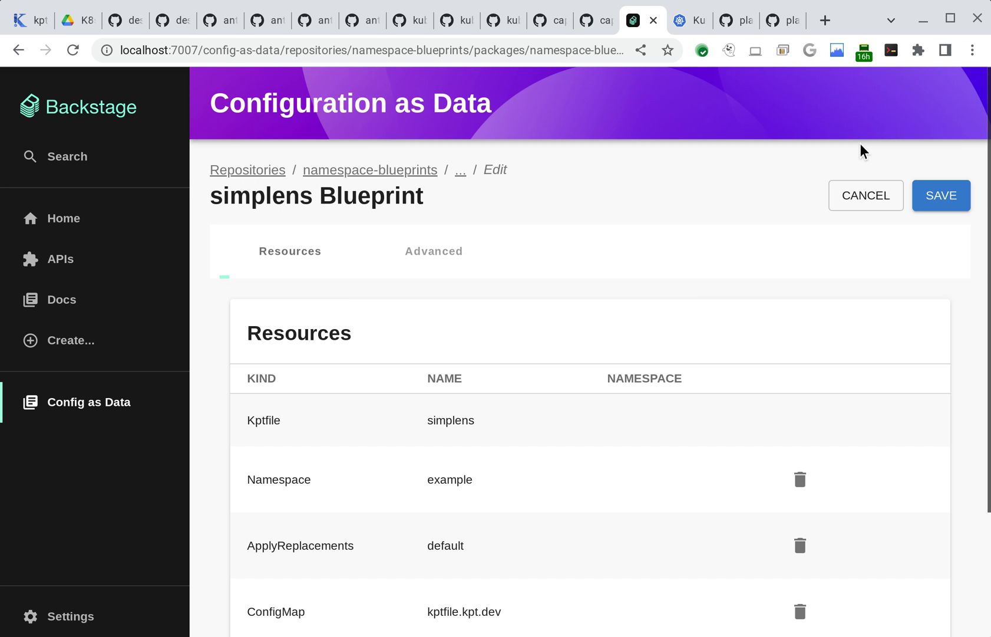
pyautogui.scroll(-2, 354, 331)
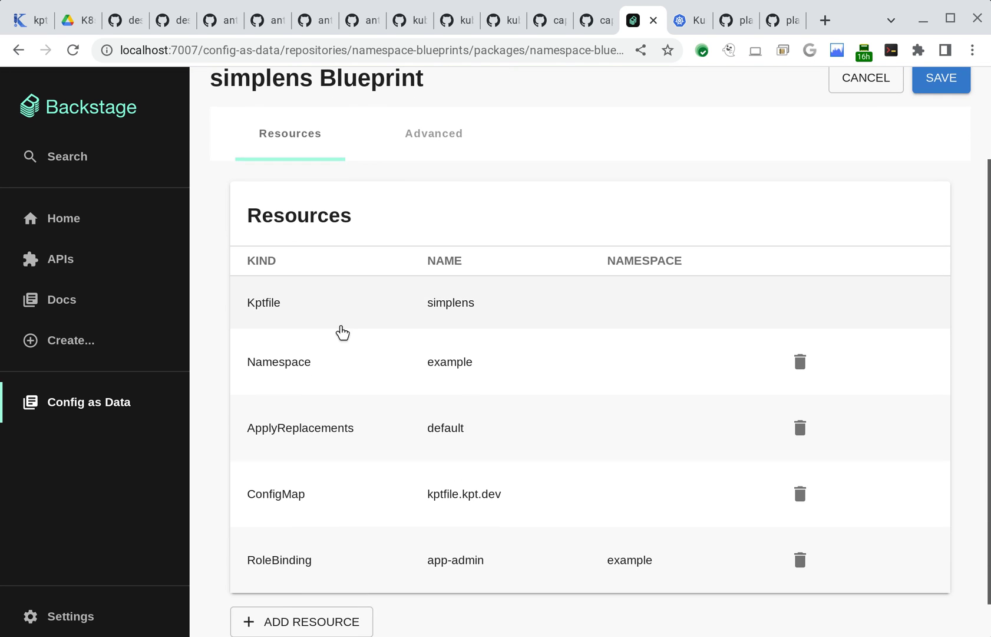
pyautogui.click(270, 331)
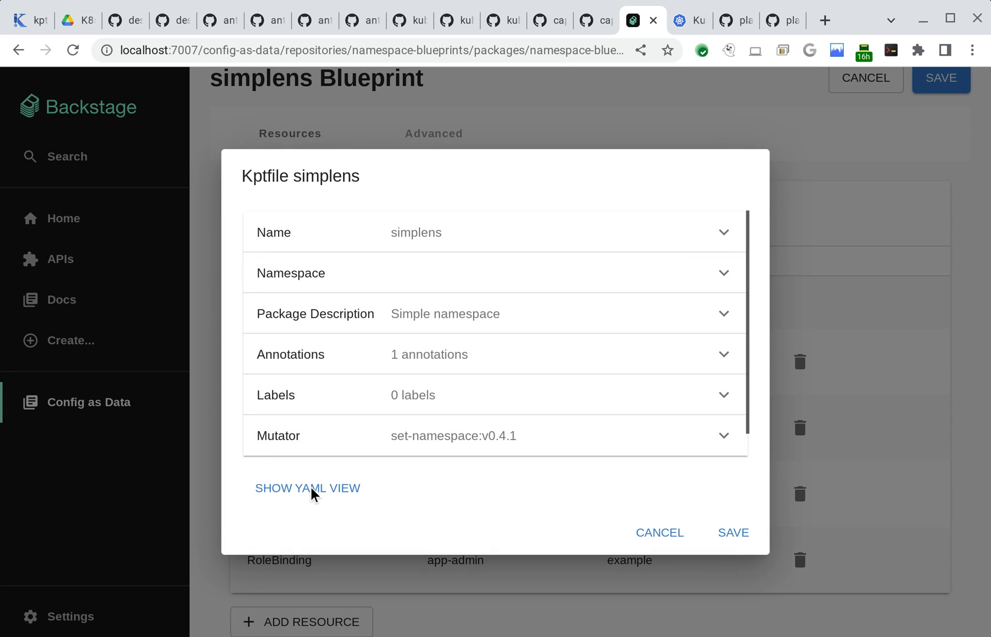
pyautogui.scroll(-1, 318, 466)
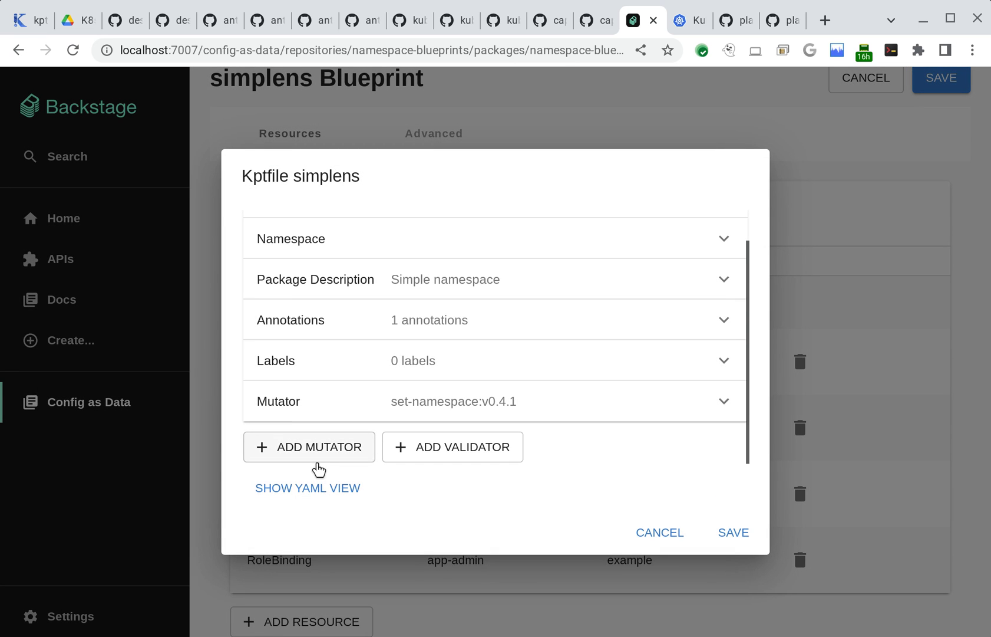
# Add an apply-replacements mutator with the ApplyReplacements: default config and save the Kptfile.
pyautogui.click(316, 458)
pyautogui.scroll(-3, 319, 482)
pyautogui.click(400, 358)
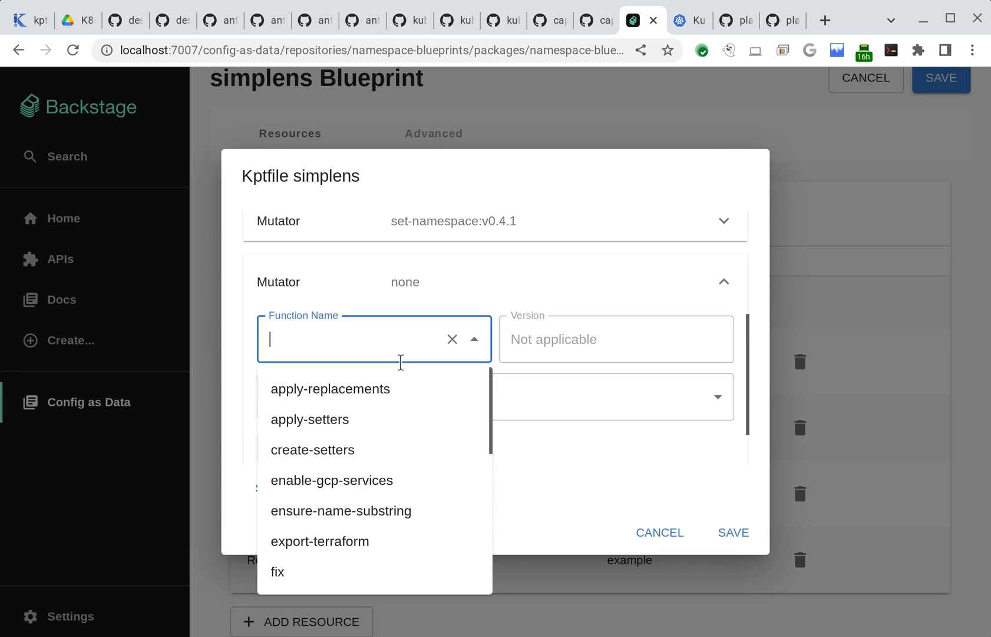
pyautogui.click(377, 403)
pyautogui.click(386, 420)
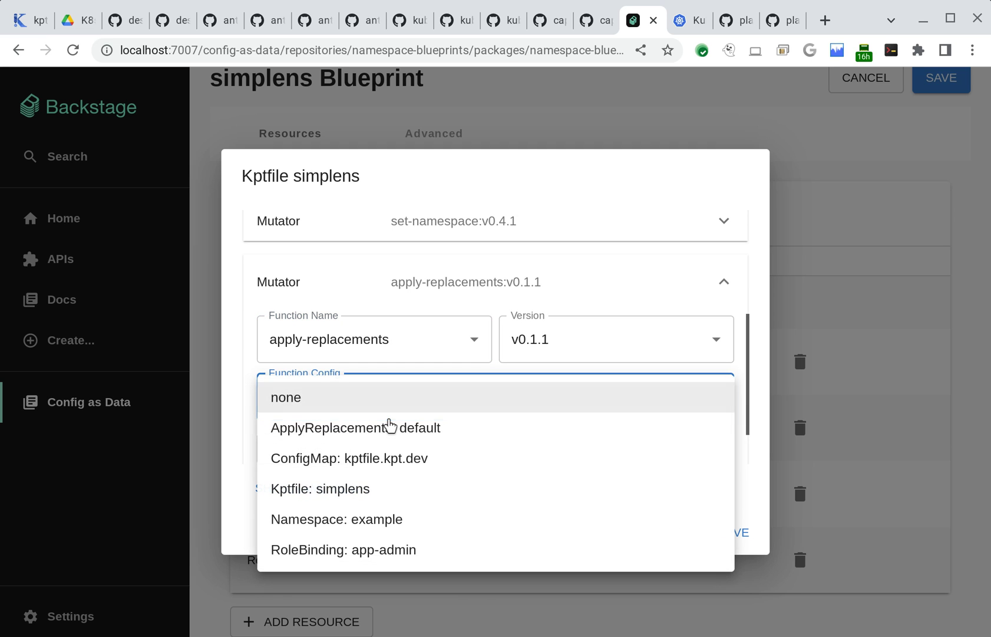
pyautogui.click(377, 428)
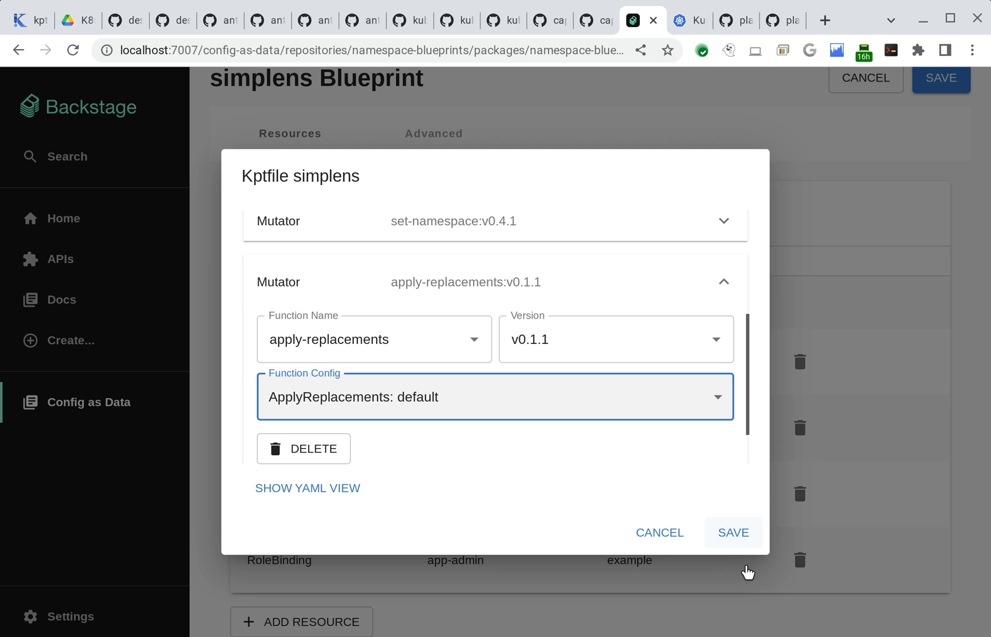
pyautogui.click(733, 533)
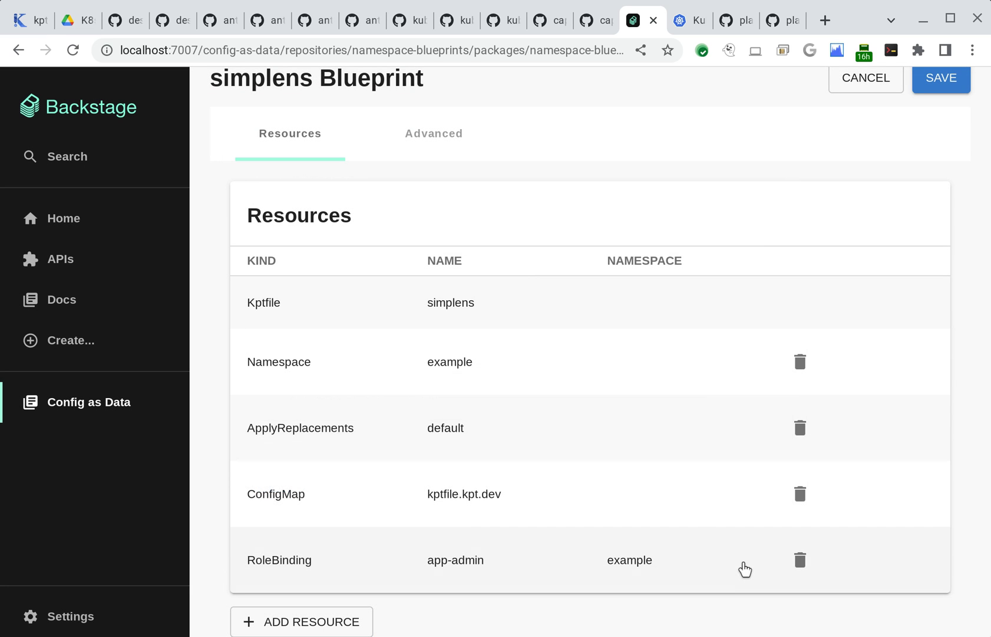
pyautogui.scroll(-1, 569, 427)
pyautogui.scroll(3, 570, 427)
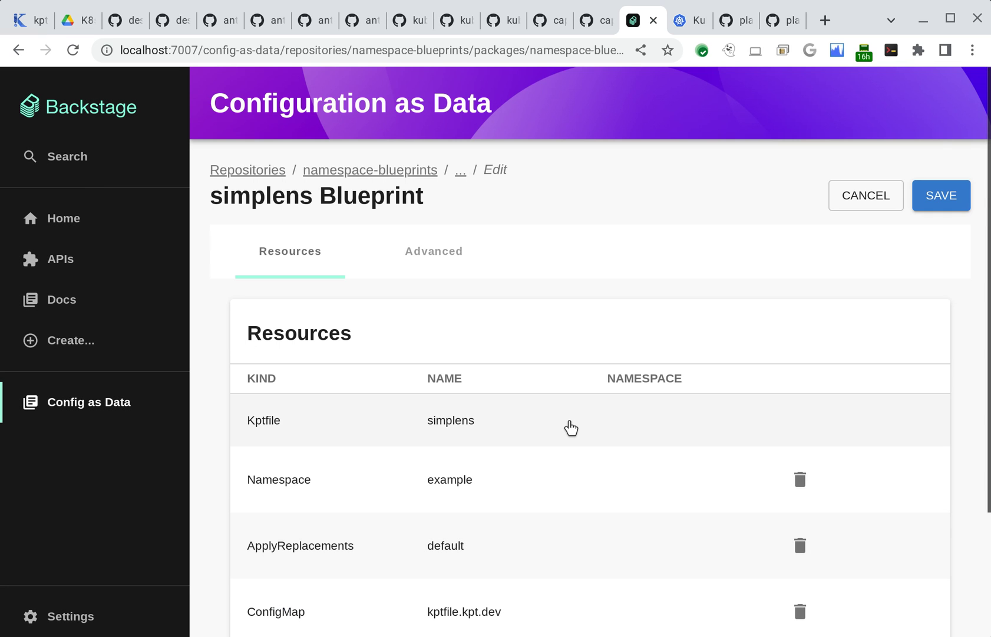
# Save and propose the simplens blueprint, review its Kptfile details, then approve it.
pyautogui.click(973, 201)
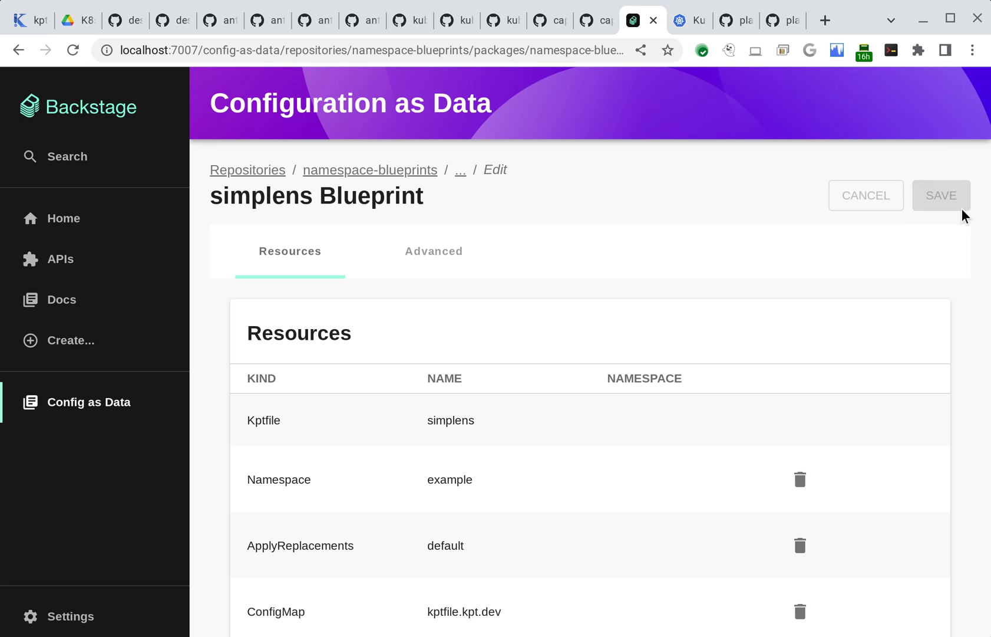
pyautogui.click(956, 207)
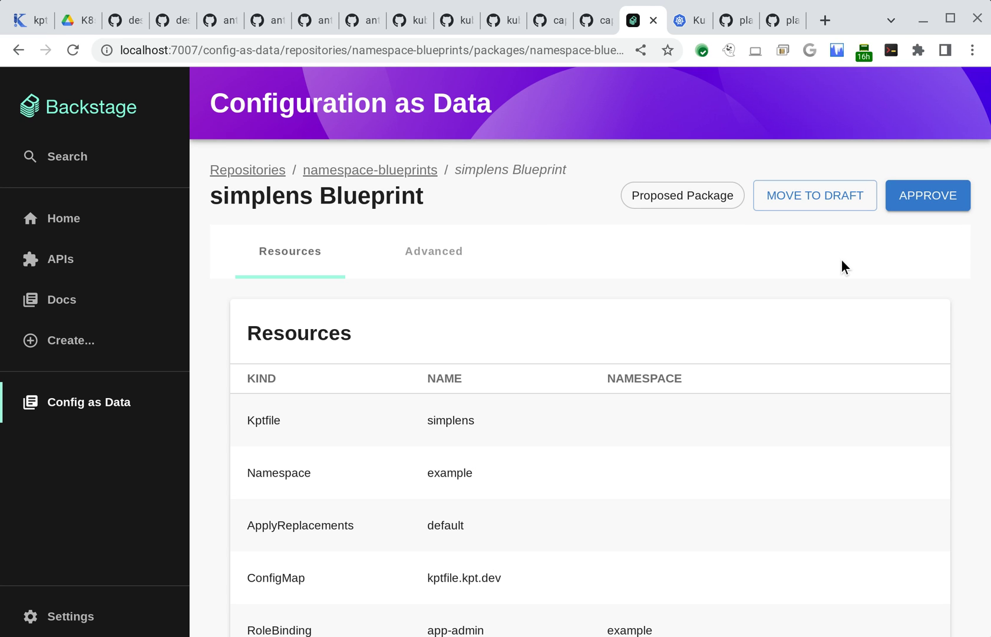
pyautogui.scroll(-1, 582, 310)
pyautogui.click(277, 387)
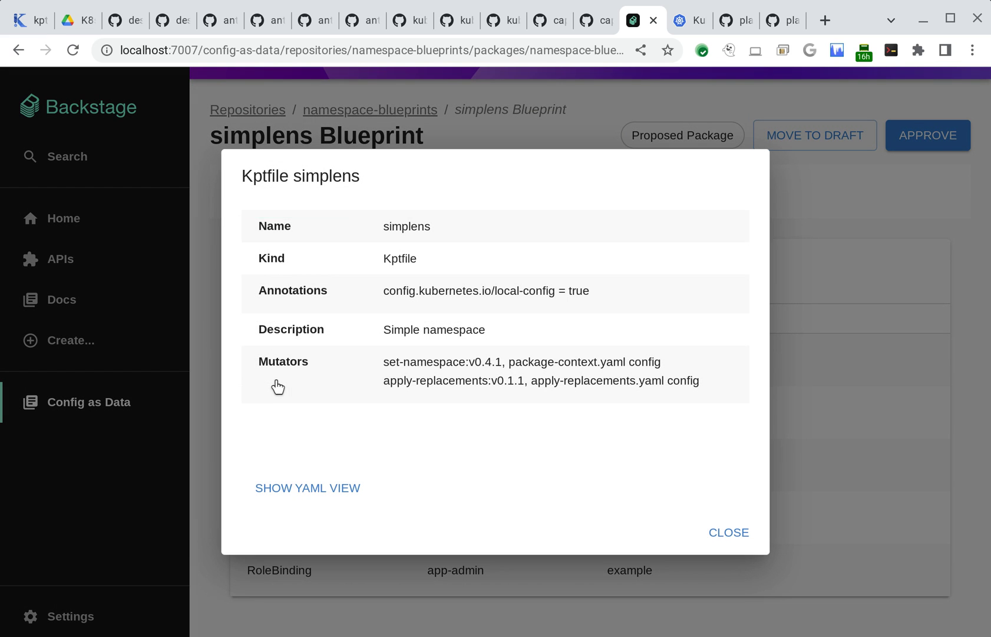
pyautogui.click(746, 575)
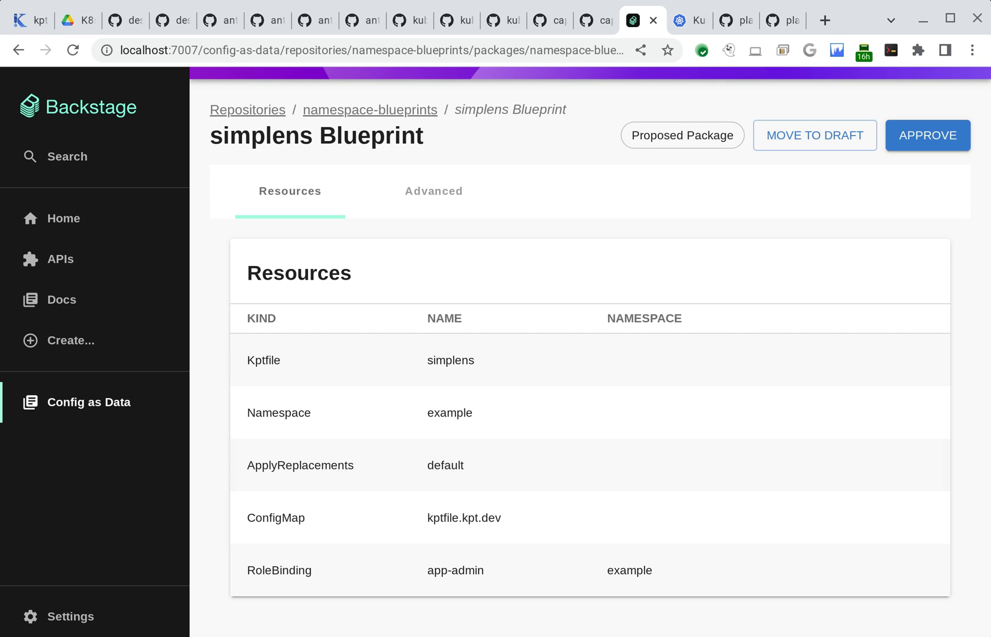
pyautogui.click(959, 156)
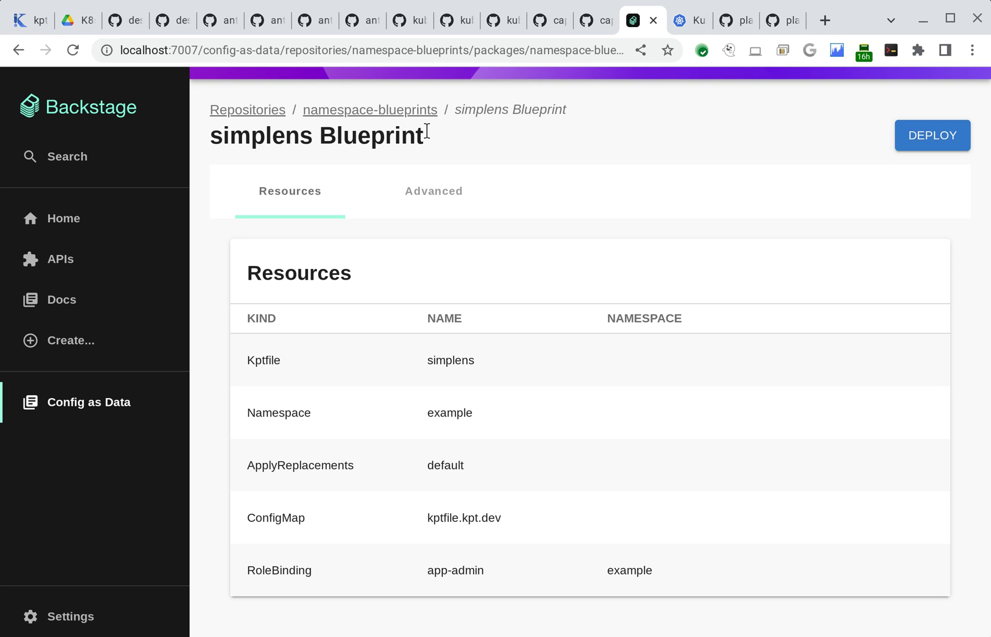
pyautogui.click(902, 140)
# In namespace-instances, create a draft deployment named backend1 from the simplens:v0 blueprint.
pyautogui.click(229, 123)
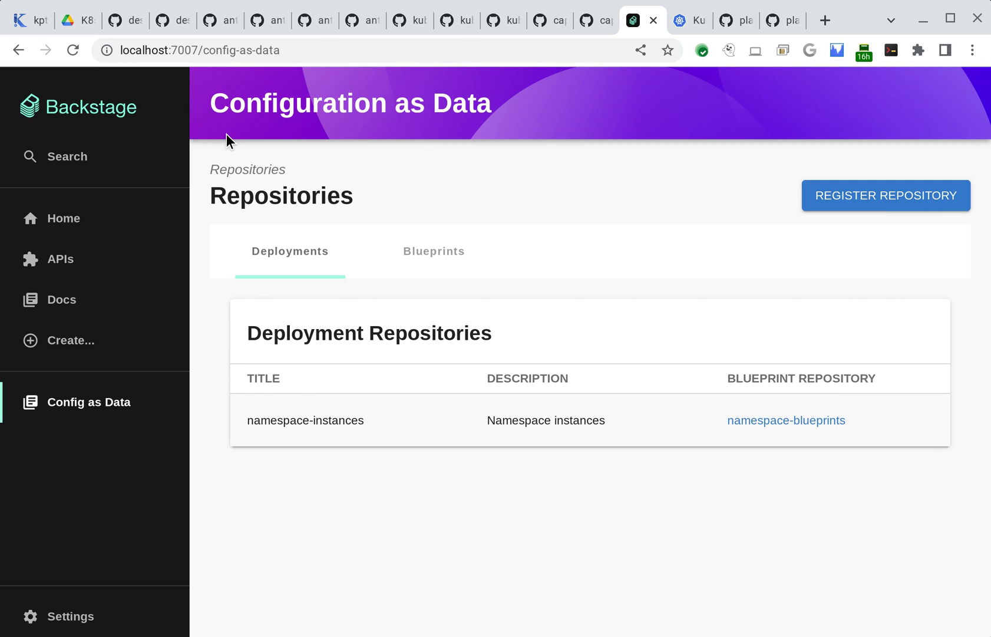
pyautogui.click(320, 426)
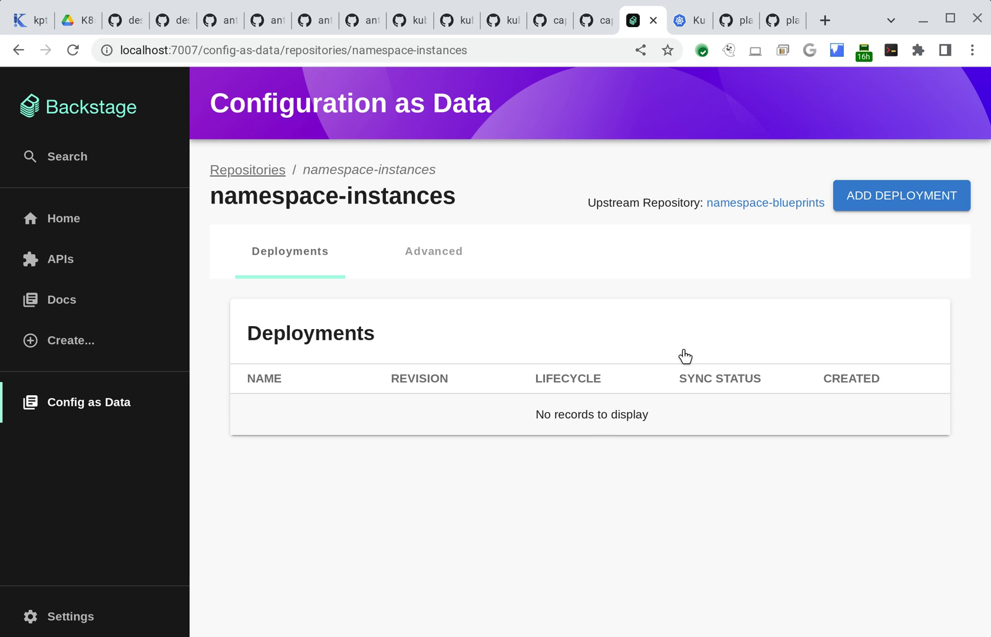
pyautogui.click(921, 219)
pyautogui.click(619, 330)
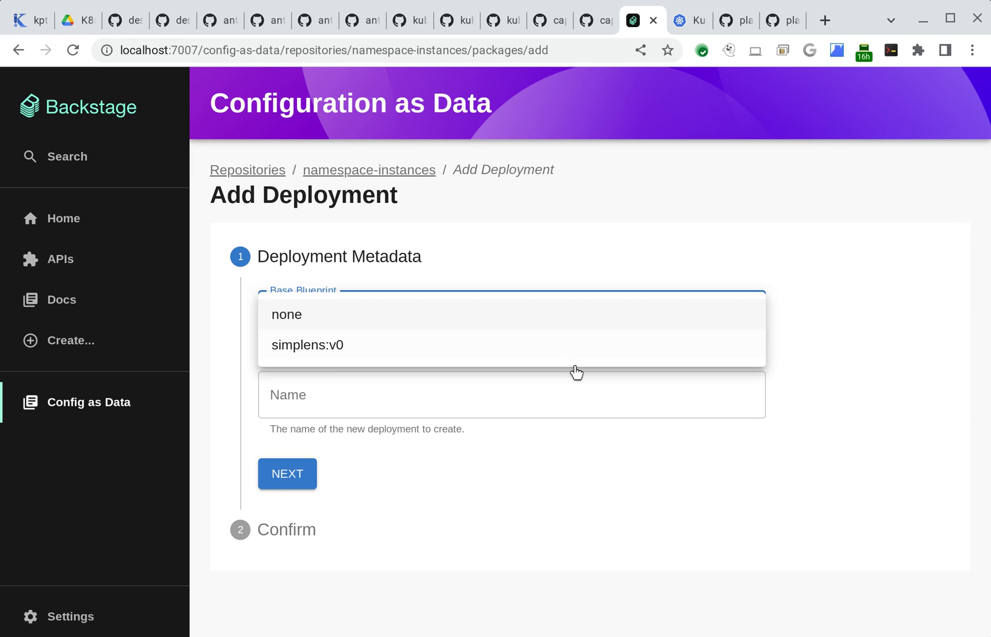
pyautogui.click(531, 406)
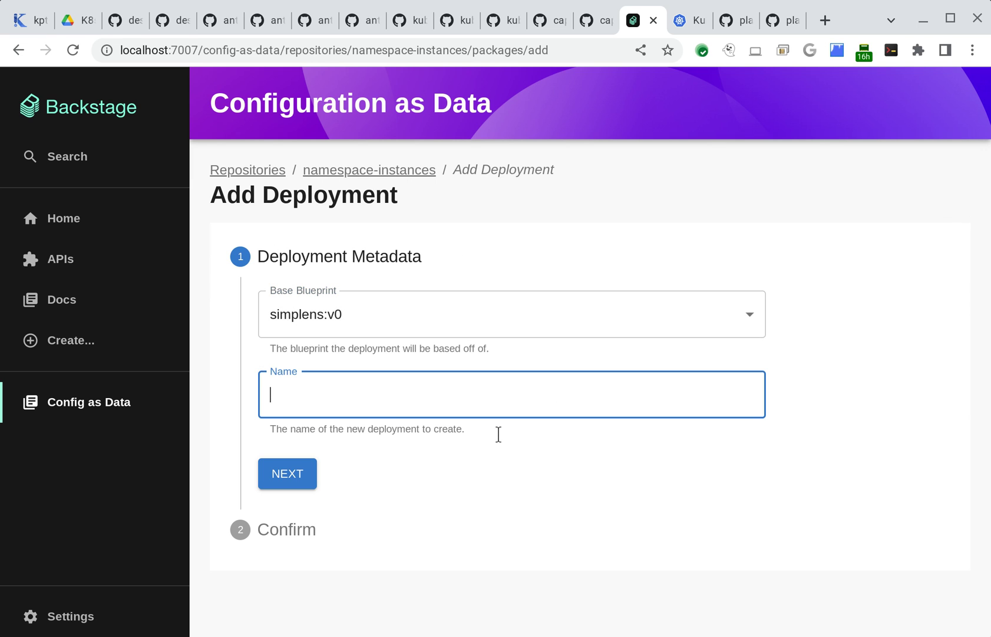
pyautogui.write('backend1')
pyautogui.click(306, 485)
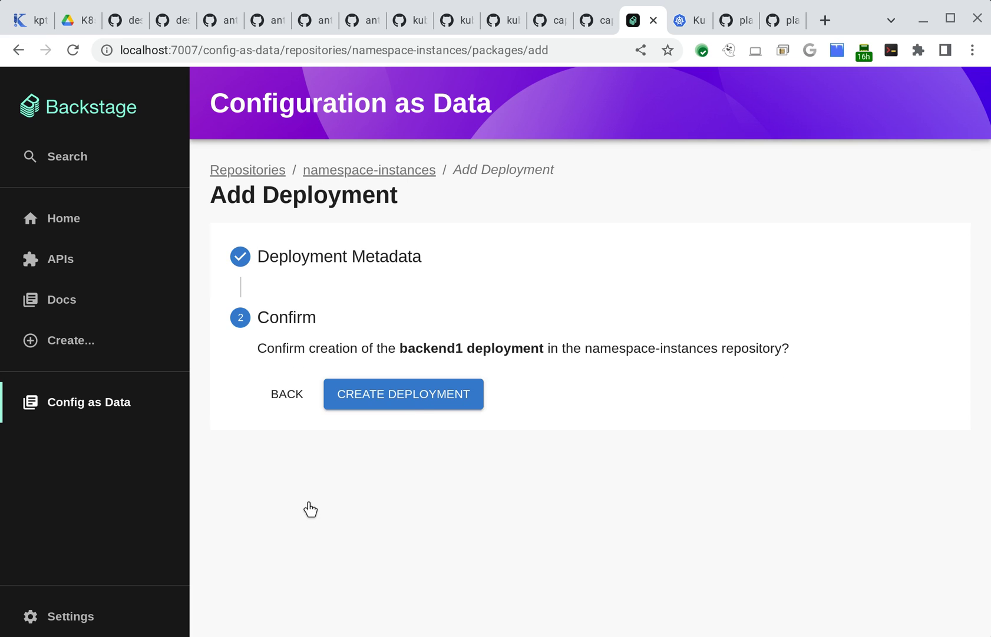
pyautogui.click(413, 407)
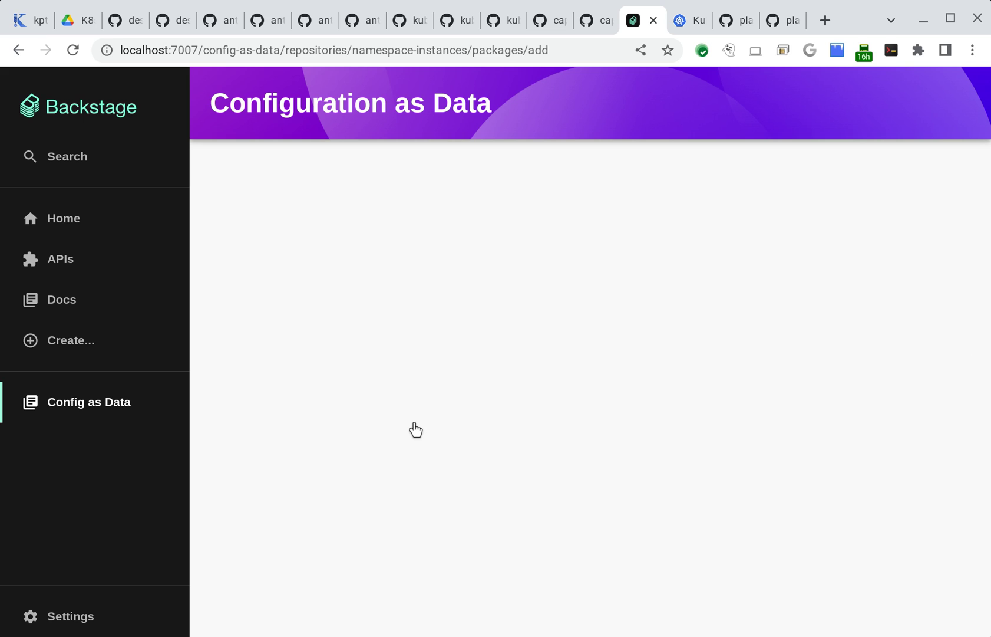
pyautogui.scroll(-2, 416, 429)
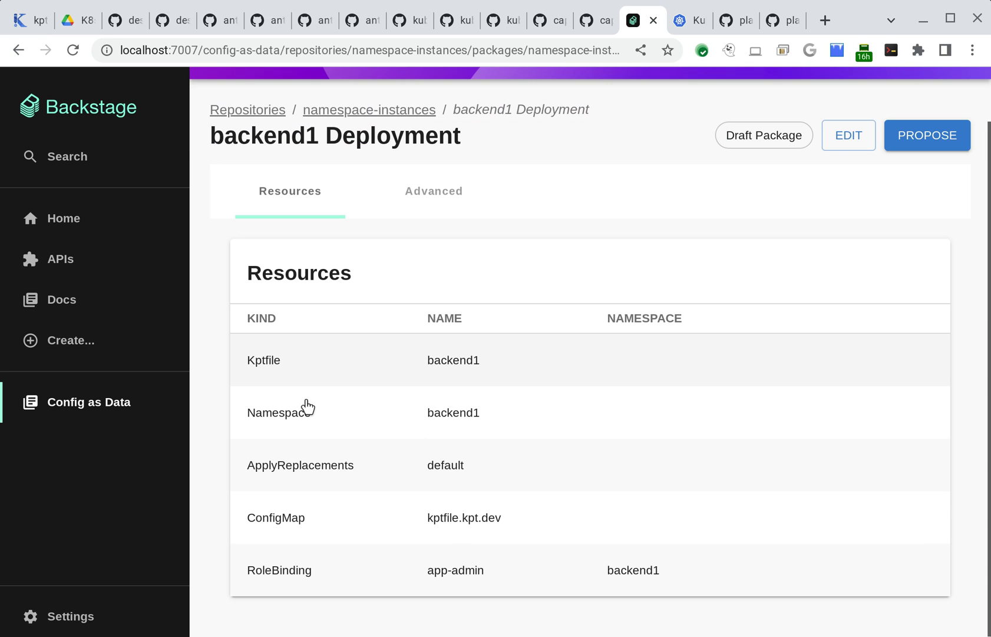
# Check backend1's Namespace and app-admin RoleBinding details, confirming backend1 in the admin group.
pyautogui.click(289, 412)
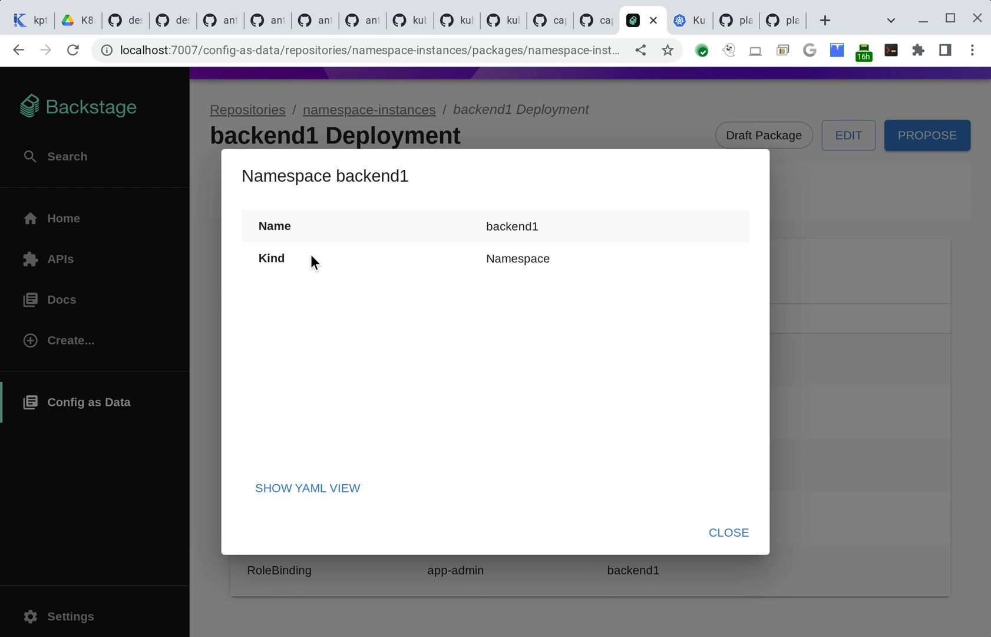
pyautogui.click(764, 563)
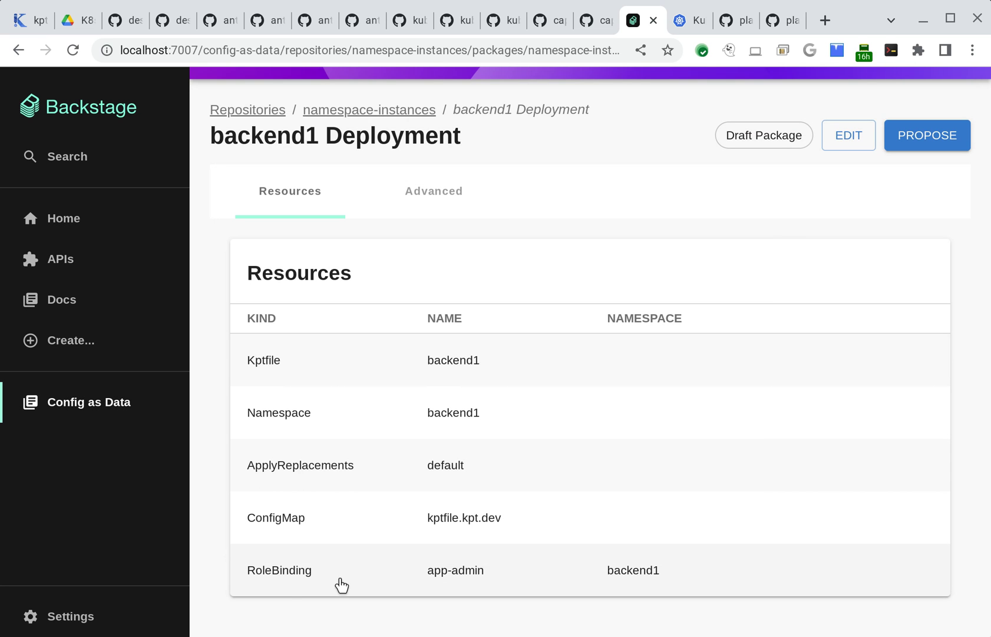
pyautogui.click(289, 593)
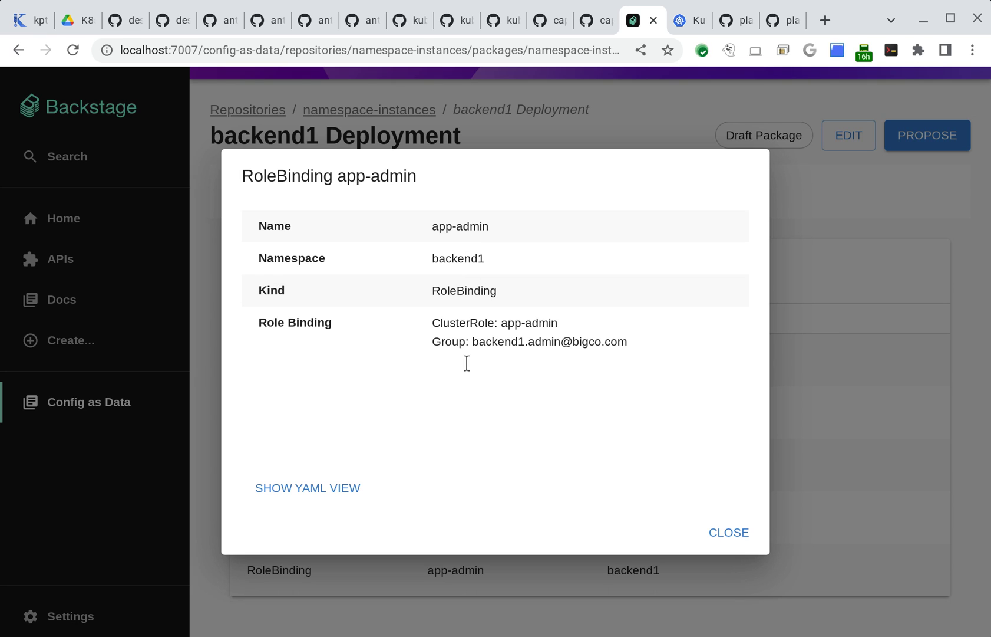
pyautogui.moveTo(484, 365); pyautogui.dragTo(540, 361)
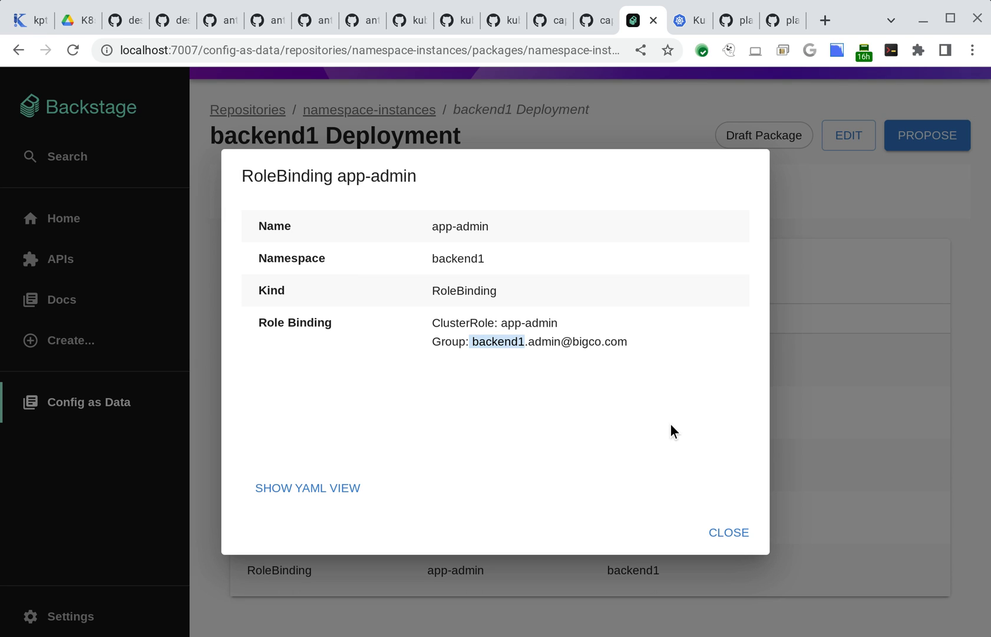
pyautogui.click(748, 582)
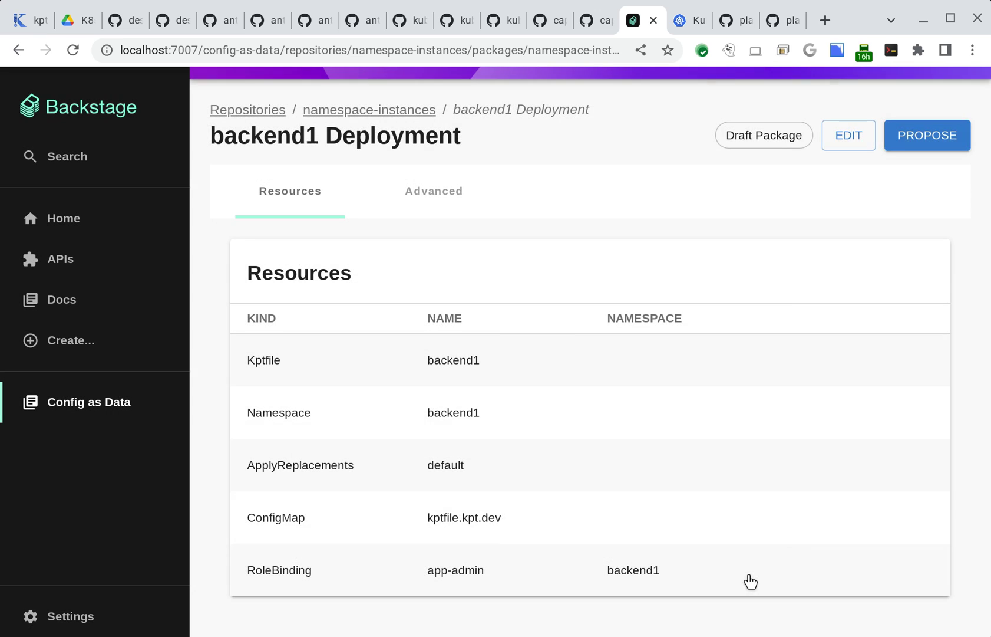
# Propose and approve the backend1 deployment, then go back to the namespace-instances repository.
pyautogui.click(969, 147)
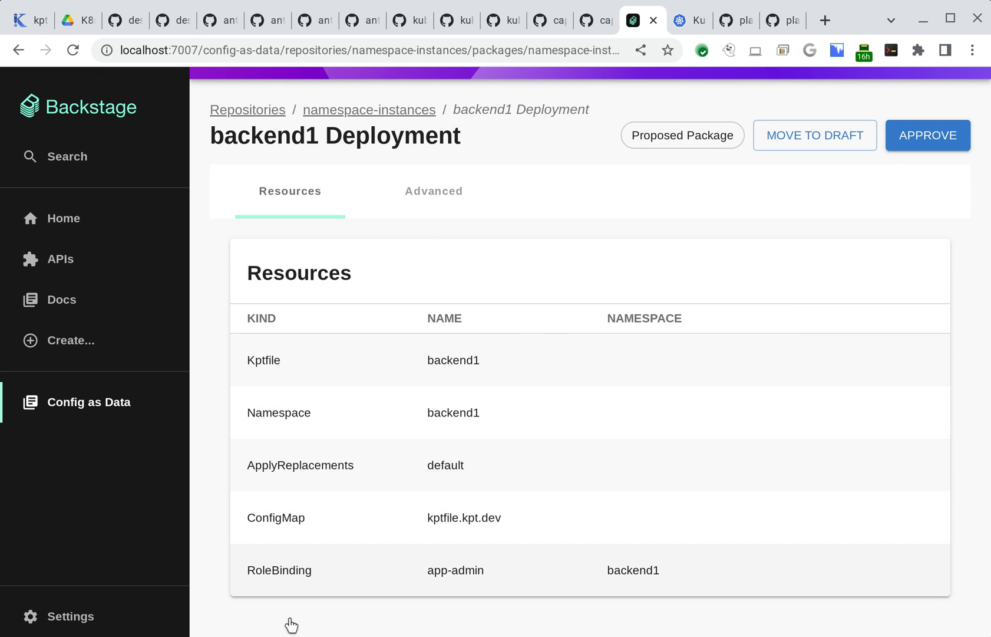
pyautogui.click(323, 580)
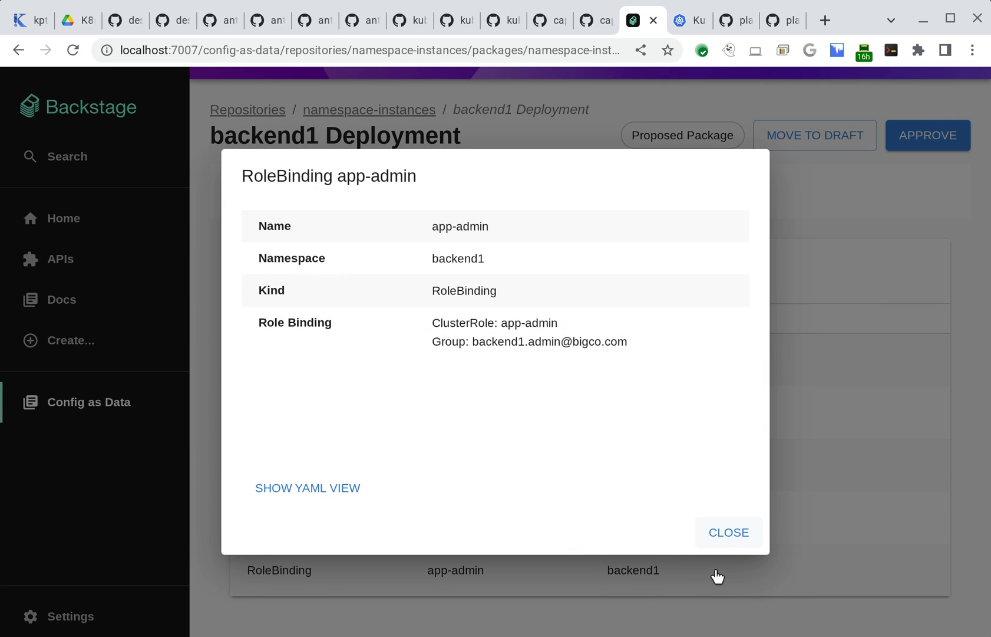
pyautogui.click(738, 569)
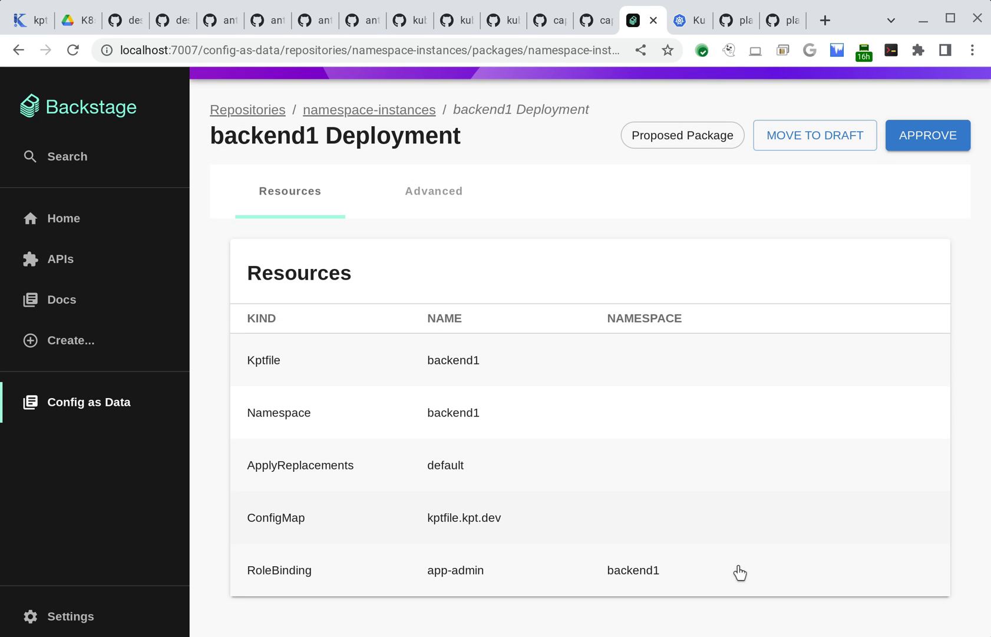
pyautogui.click(932, 149)
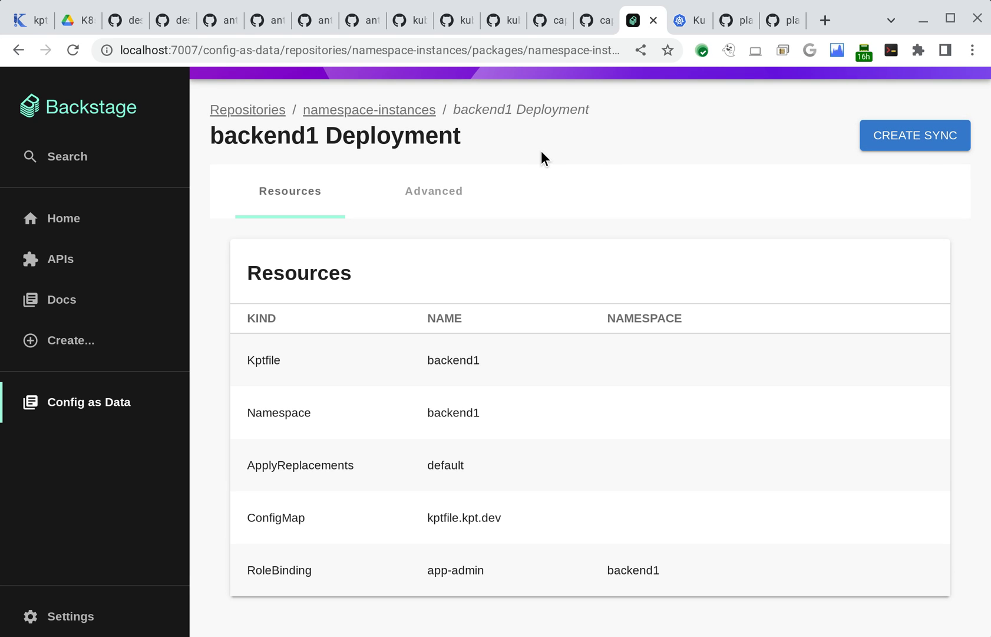
pyautogui.click(395, 112)
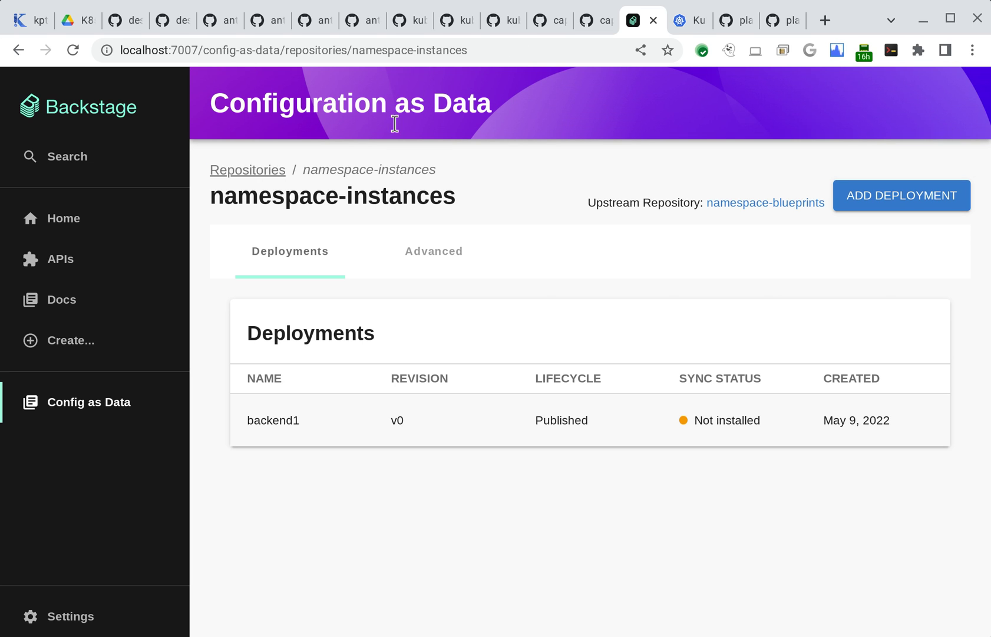
# Create a deployment named backend2 from the simplens:v0 blueprint.
pyautogui.click(979, 206)
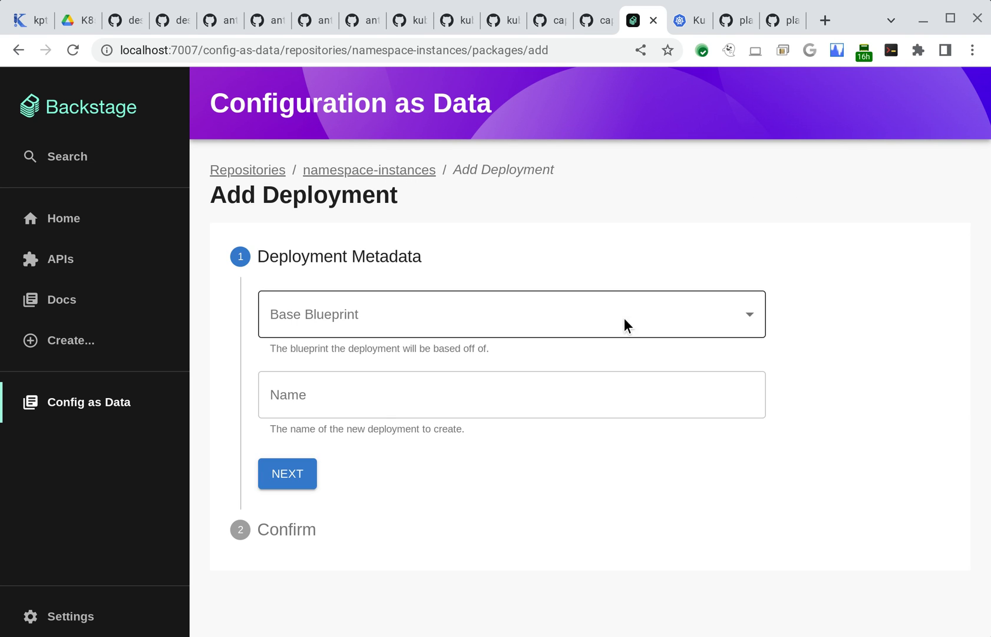
pyautogui.click(598, 331)
pyautogui.click(568, 361)
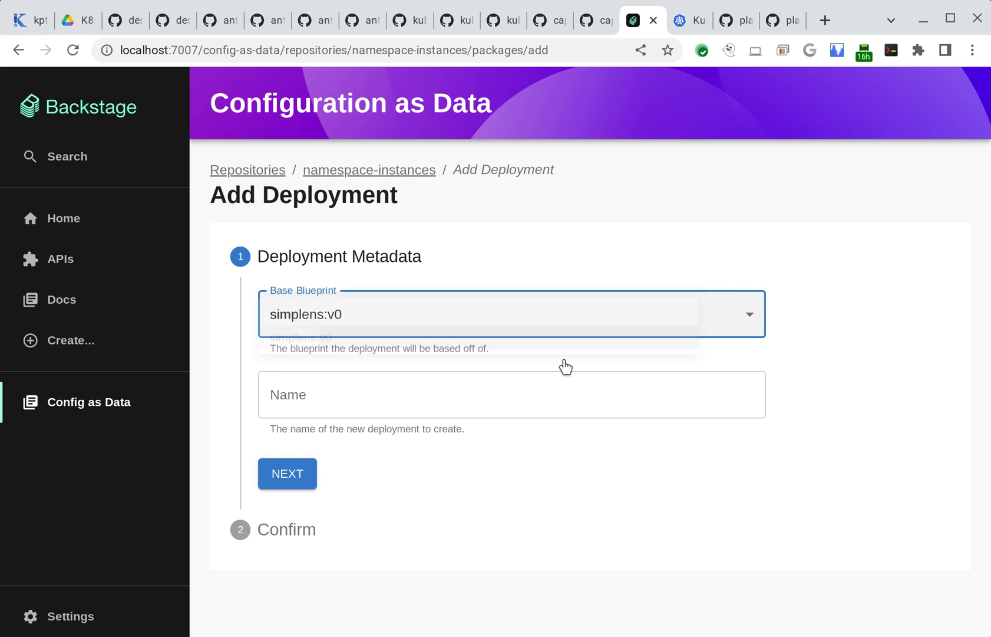
pyautogui.click(551, 416)
pyautogui.write('backend')
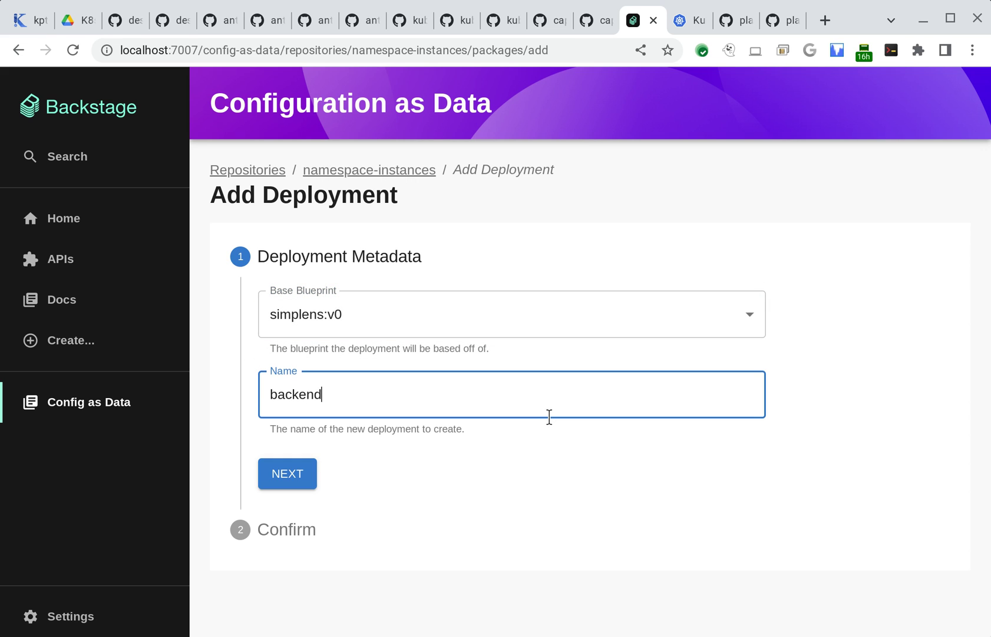
pyautogui.write('2')
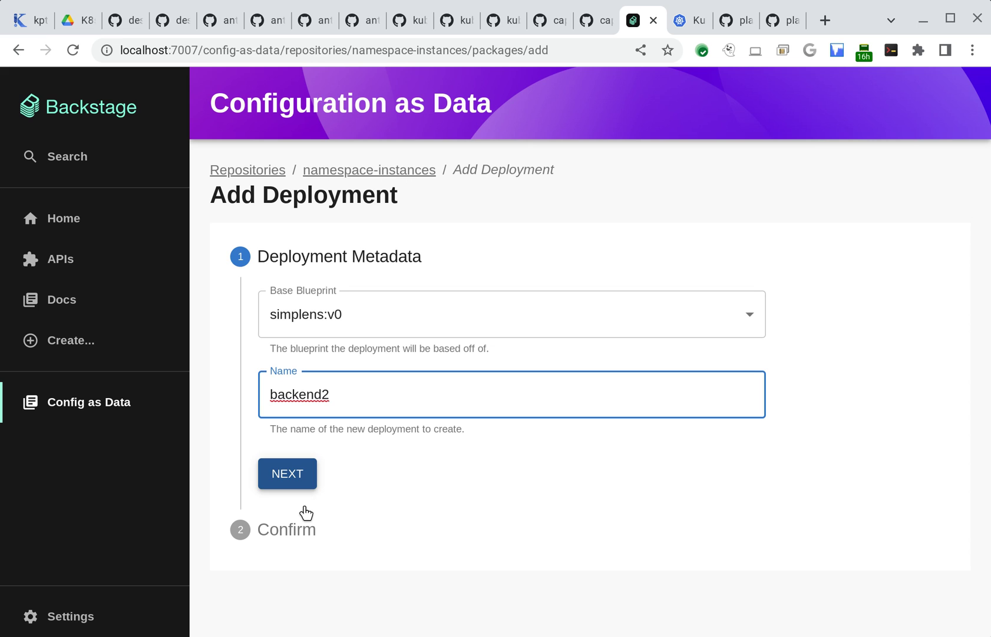
pyautogui.press('Return')
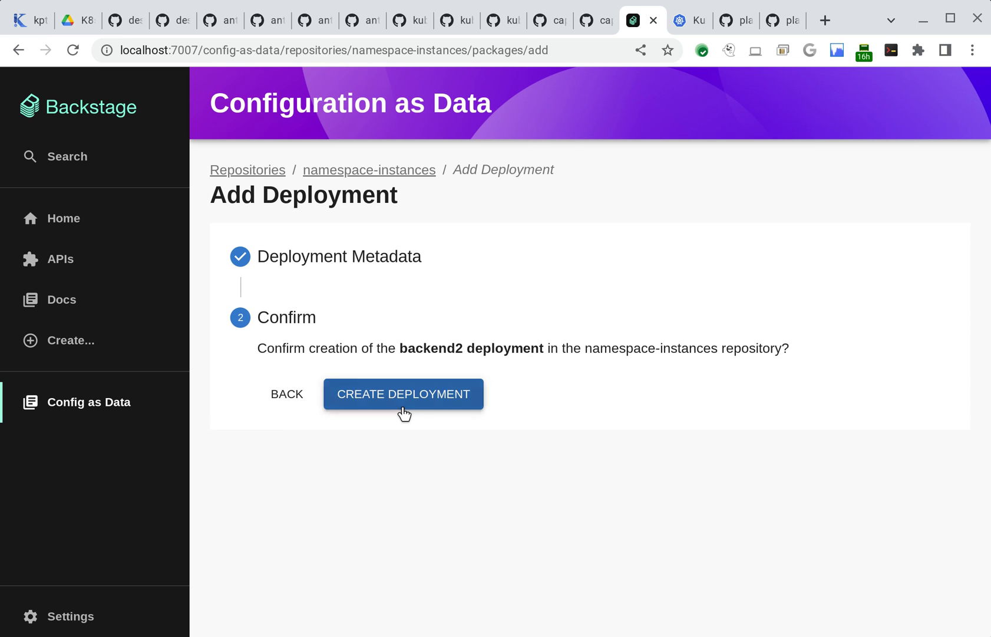
pyautogui.click(404, 413)
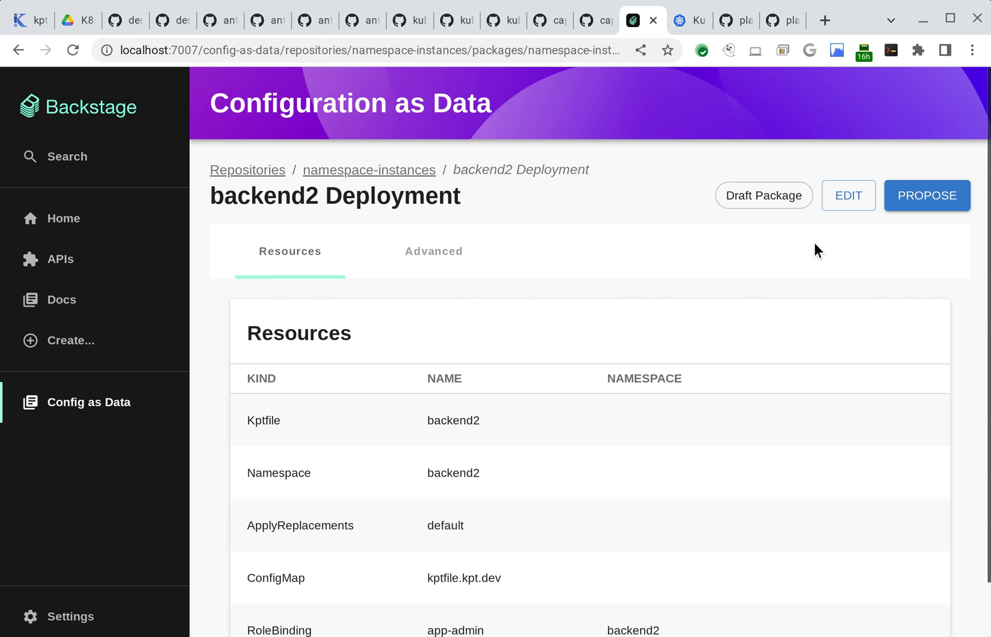
# Propose and approve the backend2 deployment.
pyautogui.click(945, 212)
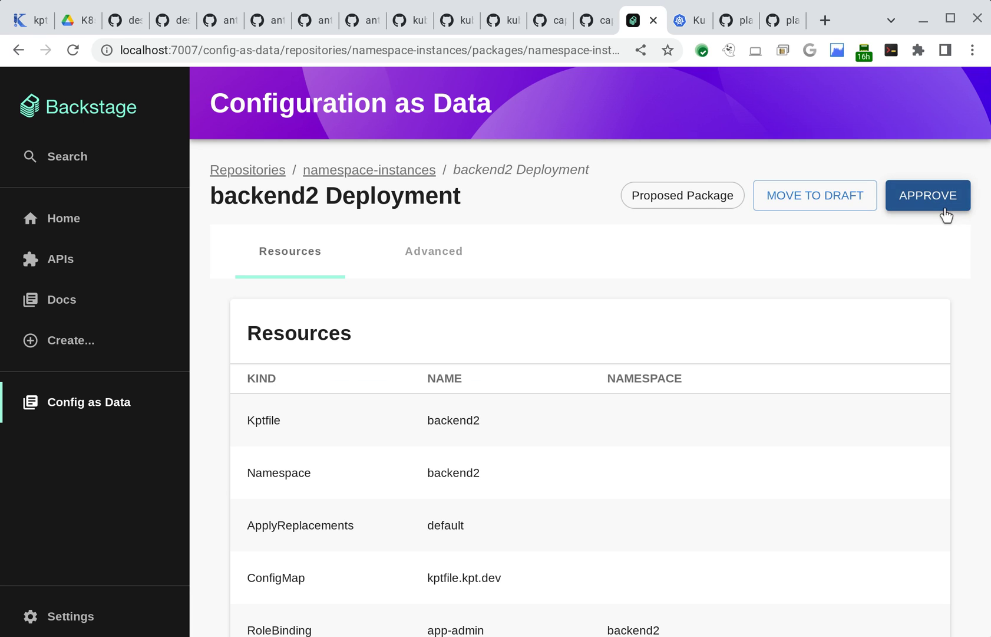
pyautogui.click(944, 211)
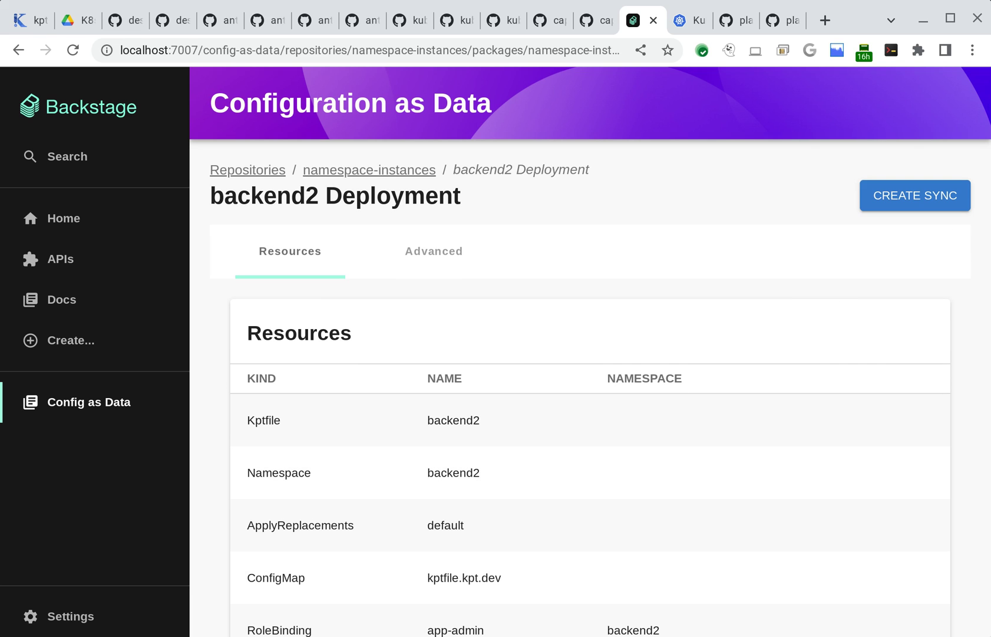
pyautogui.hotkey('alt', 'Tab')
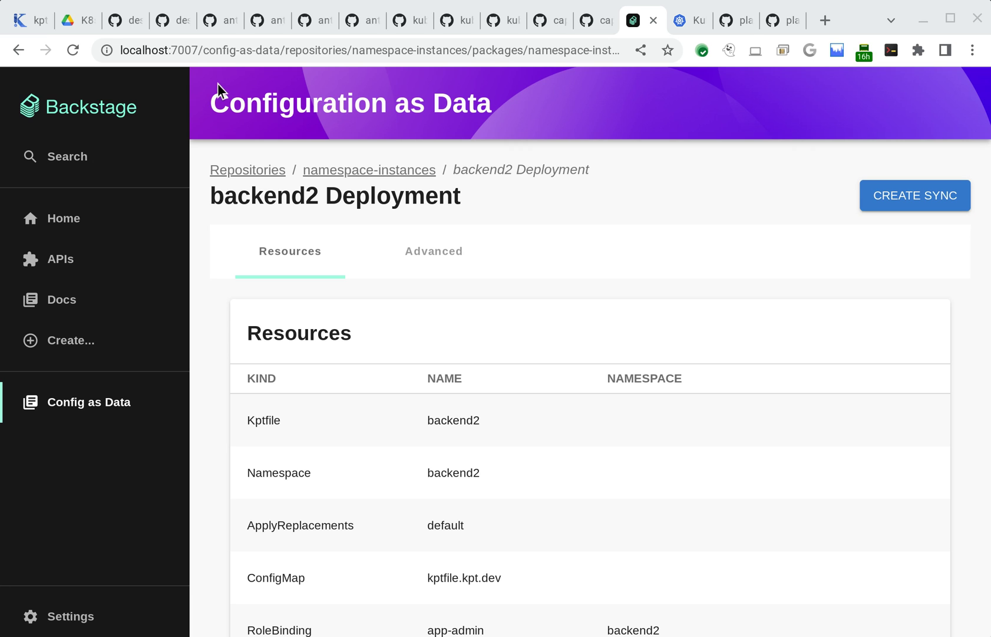
# Sign in to Kubernetes Dashboard with the pasted access token to see the backend1 and backend2 namespaces.
pyautogui.click(198, 51)
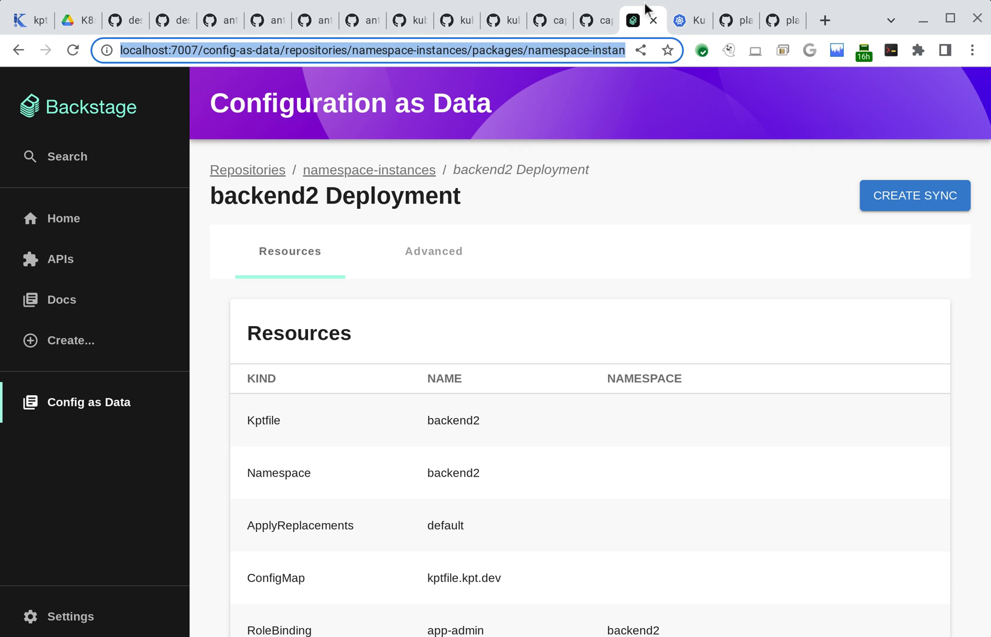
pyautogui.click(696, 26)
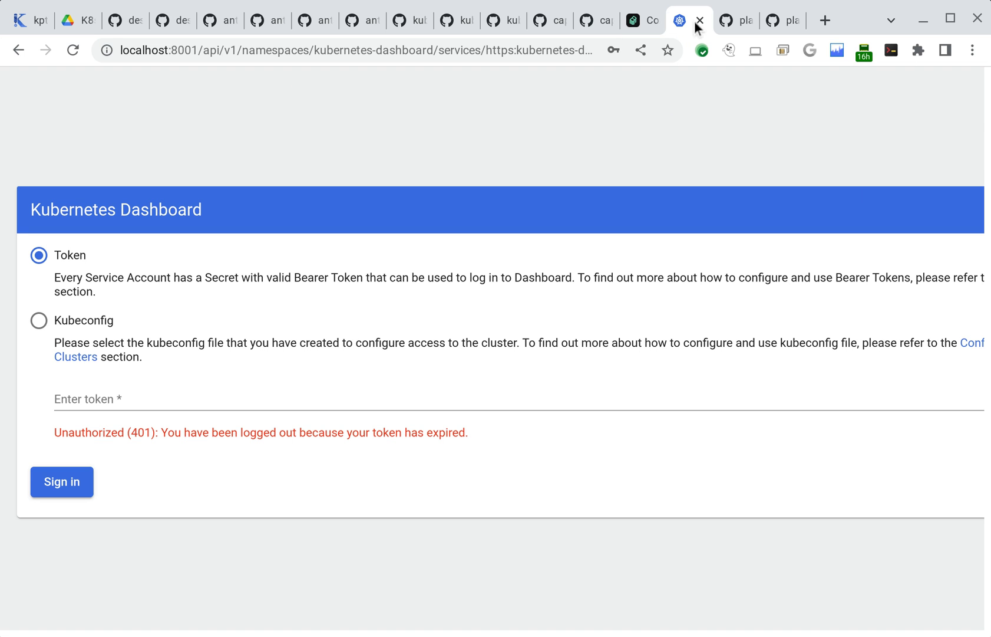
pyautogui.click(106, 423)
pyautogui.hotkey('ctrl', 'v')
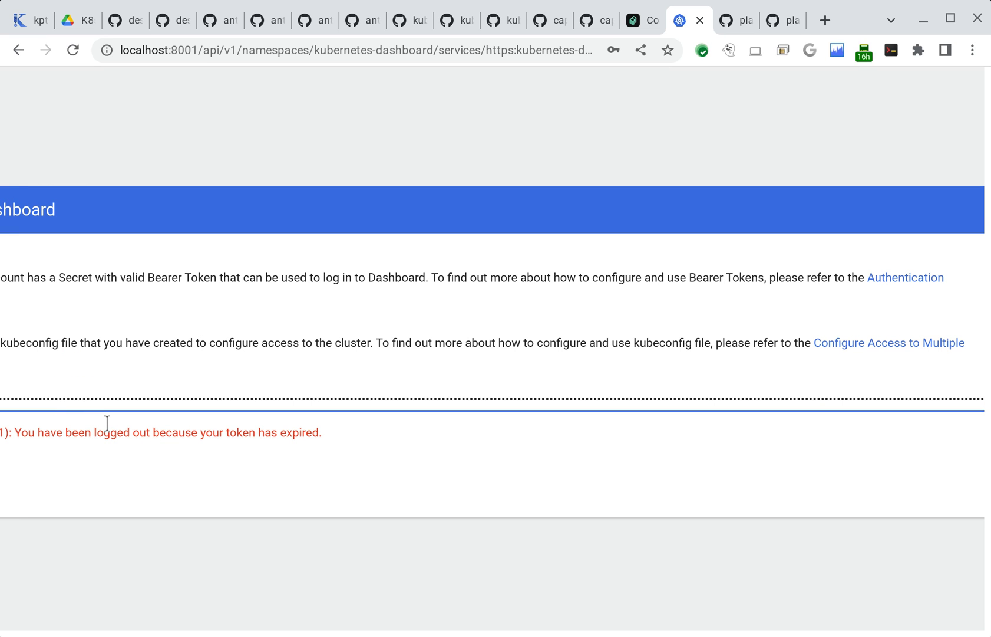
pyautogui.press('Return')
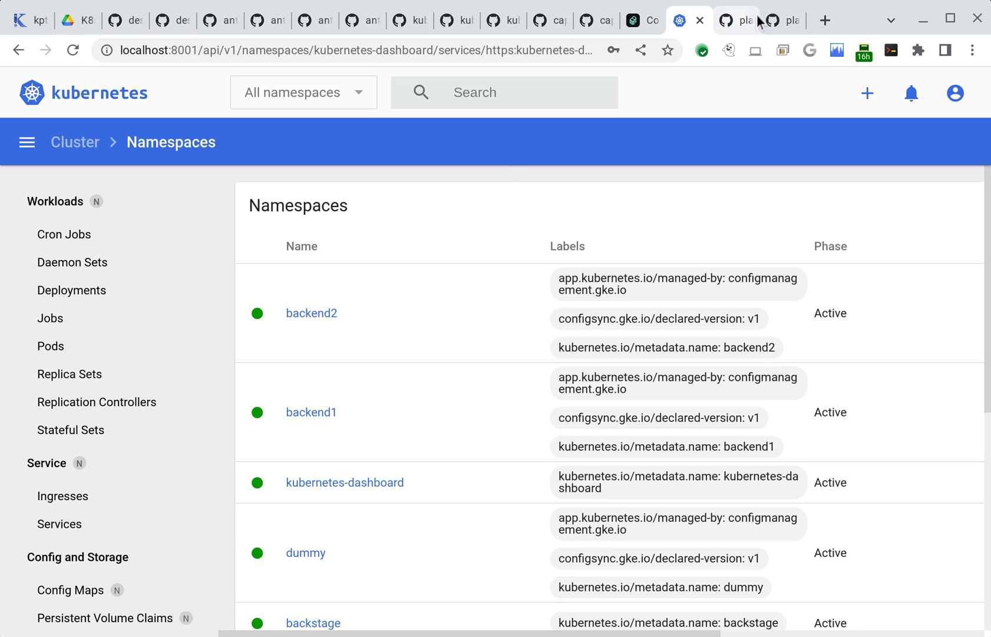
pyautogui.click(802, 18)
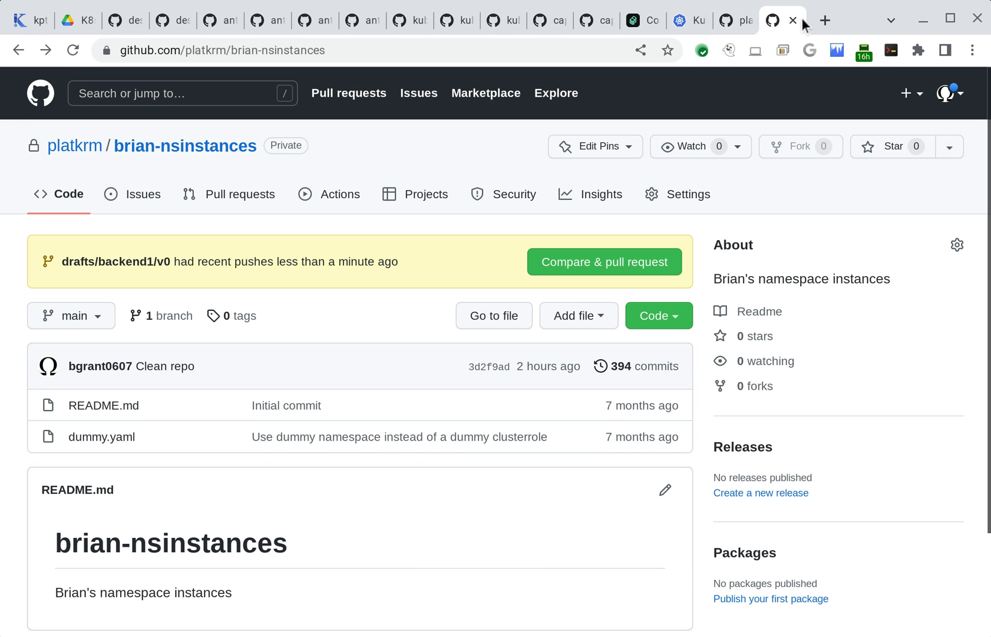
# Reload the namespace instances and packages GitHub repos to confirm the backend1, backend2 and simplens folders.
pyautogui.click(73, 53)
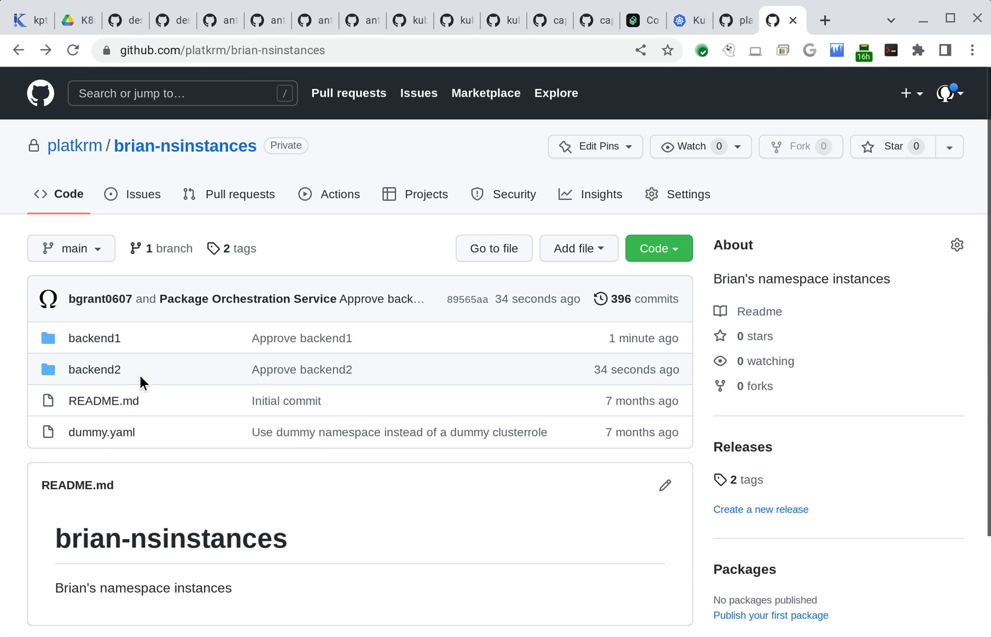
pyautogui.click(748, 23)
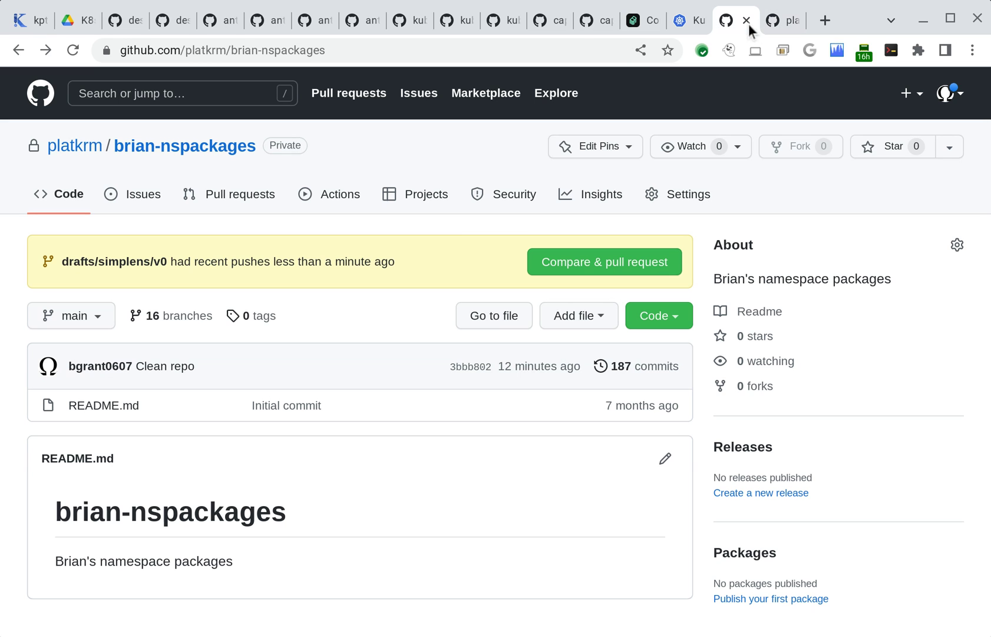
pyautogui.click(75, 51)
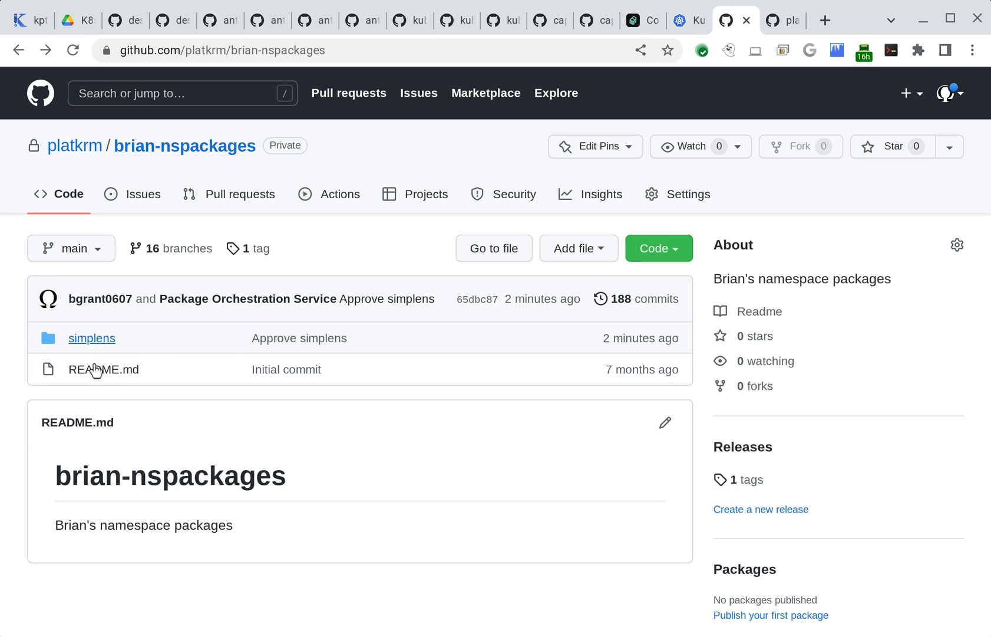
pyautogui.click(784, 19)
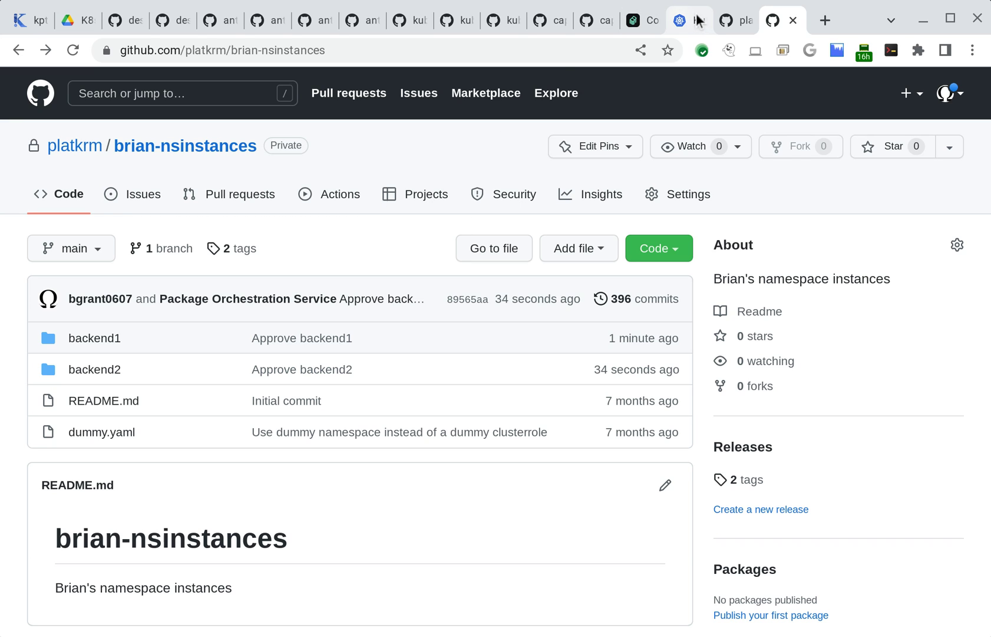
# View K8sDeployUI.png in Google Drive, glance at the backend2 deployment page, then show kpt.dev.
pyautogui.click(79, 25)
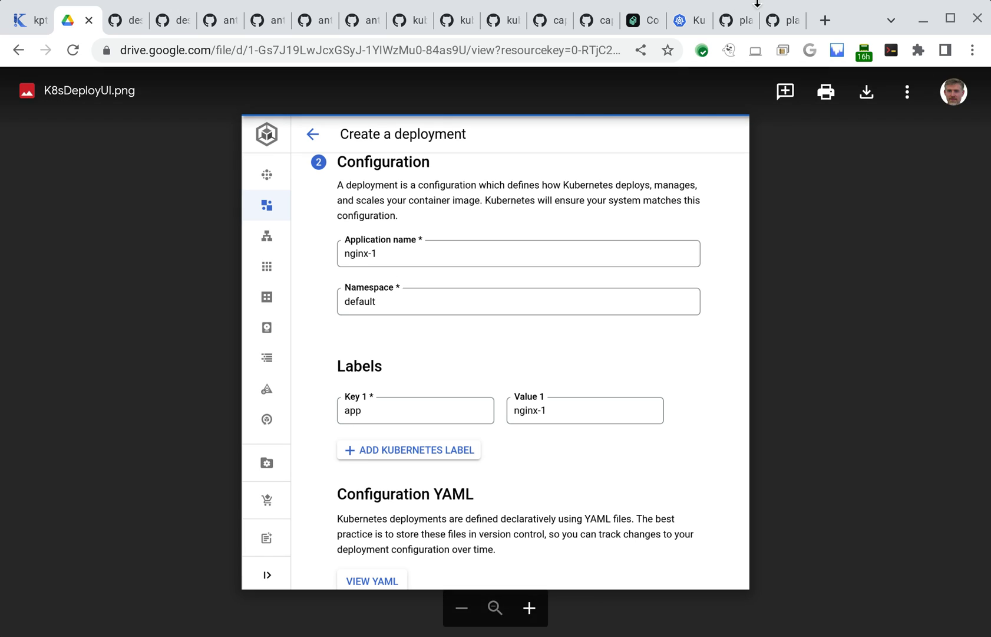
pyautogui.click(651, 23)
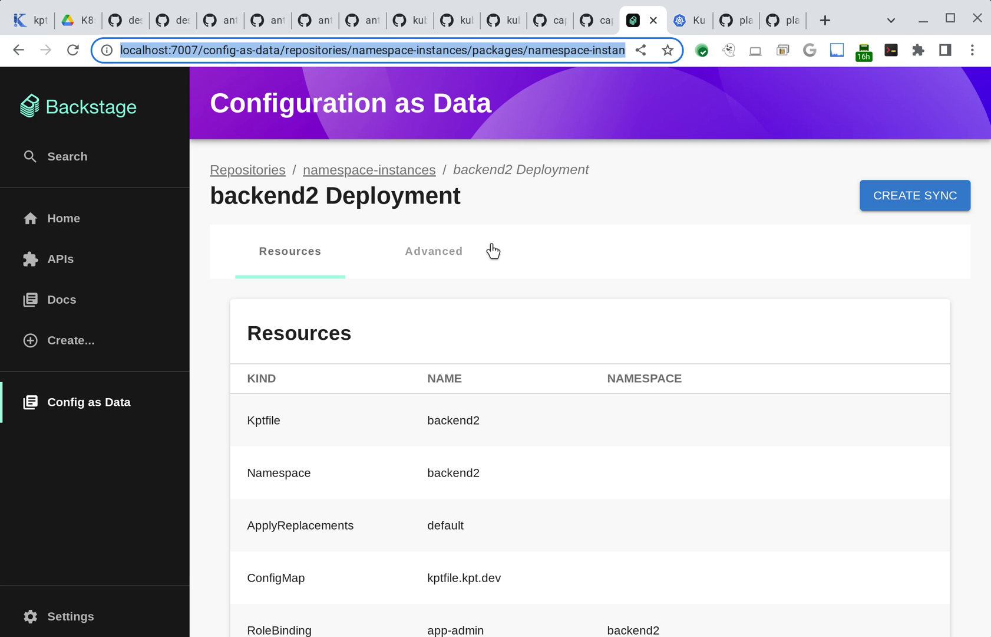
pyautogui.click(23, 26)
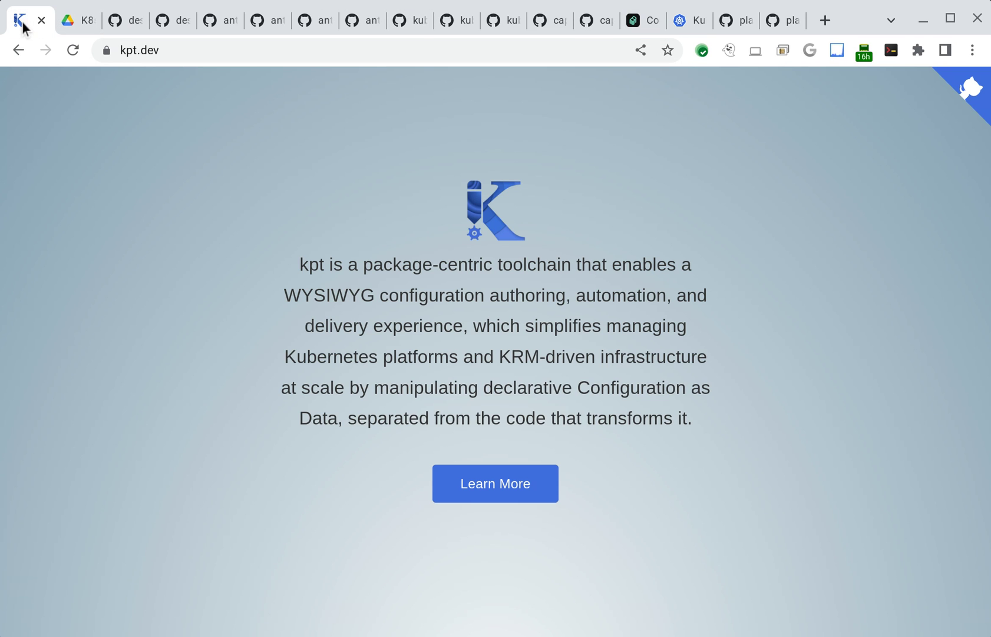